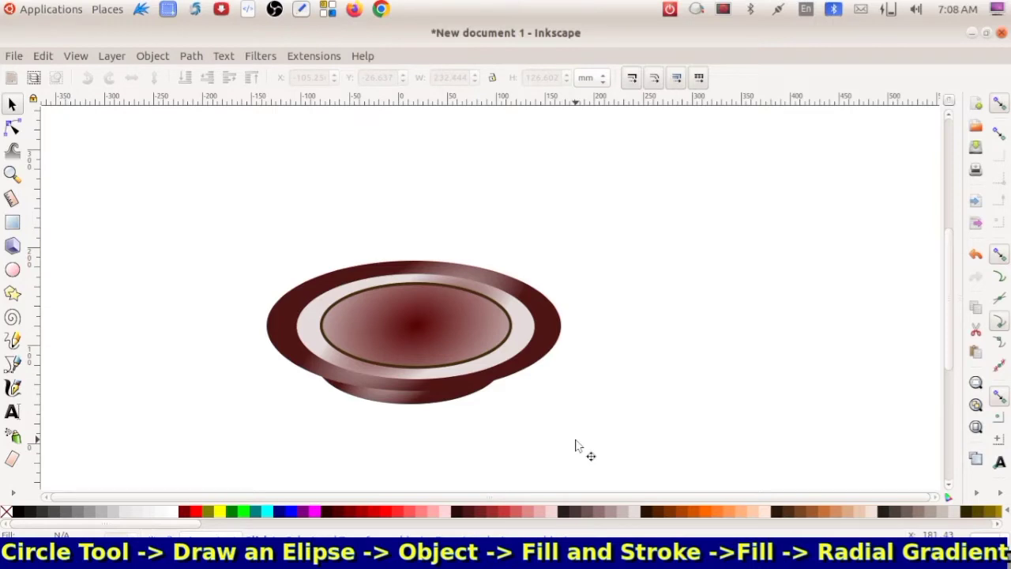
# - Pull the finished plate drawing apart by moving its stacked gradient ellipses away from one another
pyautogui.moveTo(449, 322); pyautogui.dragTo(276, 197)
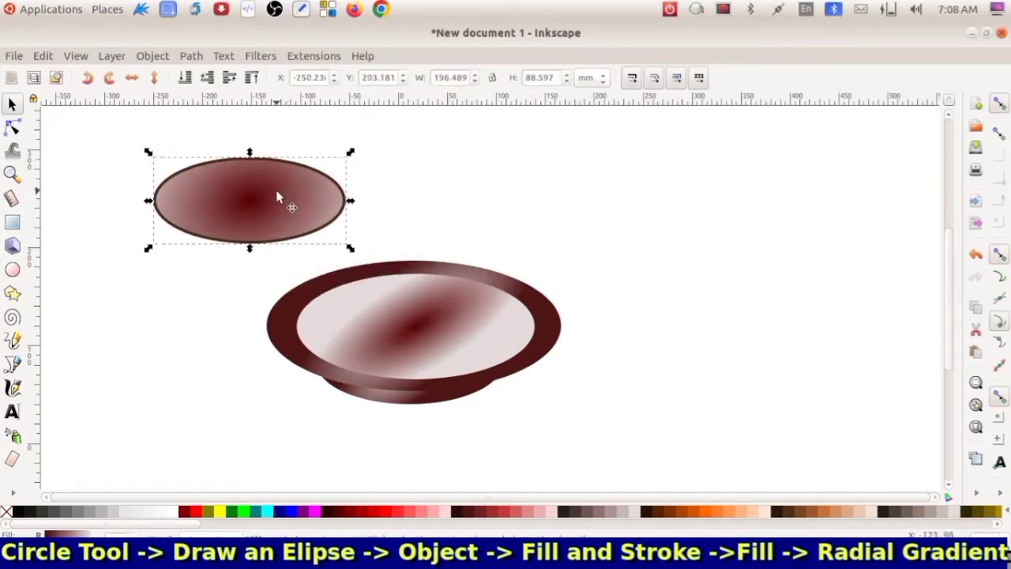
pyautogui.moveTo(419, 318); pyautogui.dragTo(550, 181)
pyautogui.moveTo(469, 331); pyautogui.dragTo(751, 340)
pyautogui.moveTo(451, 365); pyautogui.dragTo(341, 380)
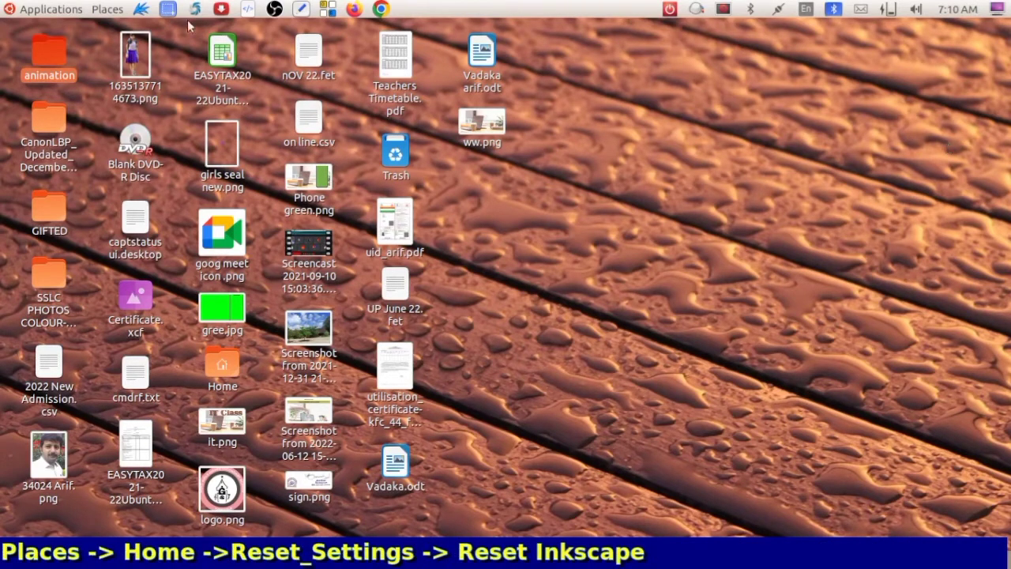
# - Reset Inkscape to its default settings with the Reset Inkscape launcher in the home Reset_Settings folder, and close the folder
pyautogui.click(106, 10)
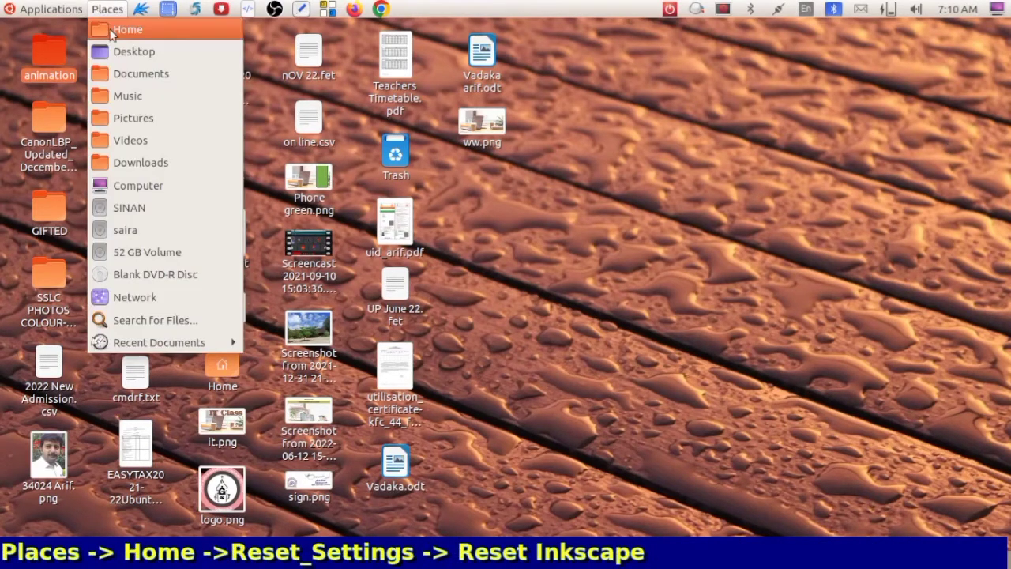
pyautogui.click(126, 29)
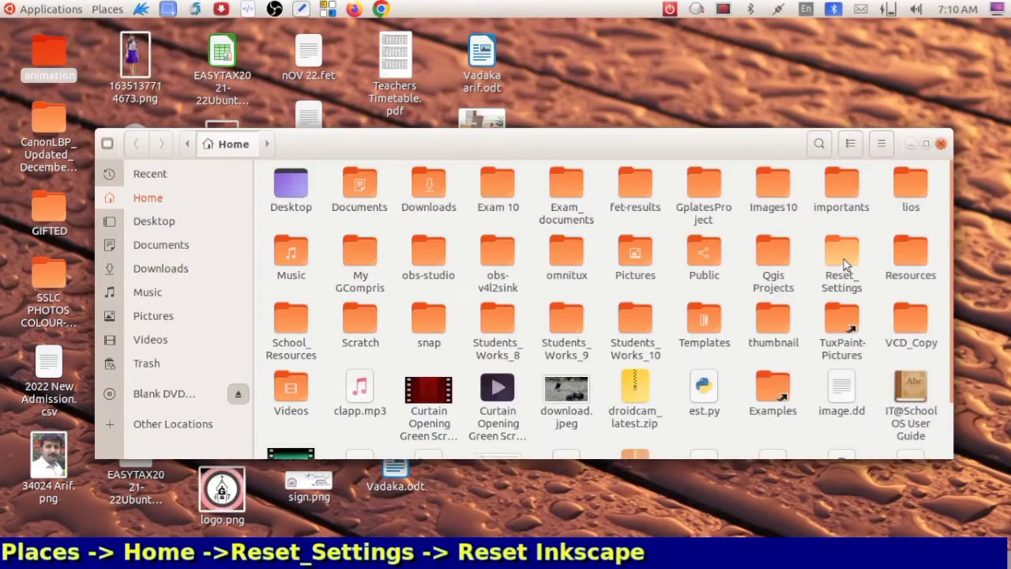
pyautogui.doubleClick(844, 259)
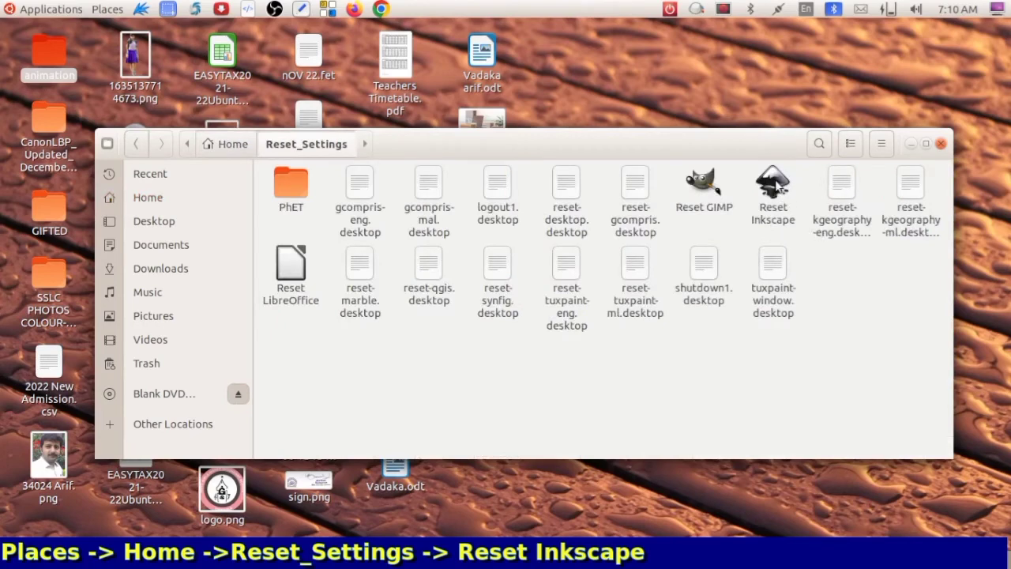
pyautogui.doubleClick(777, 183)
pyautogui.click(777, 181)
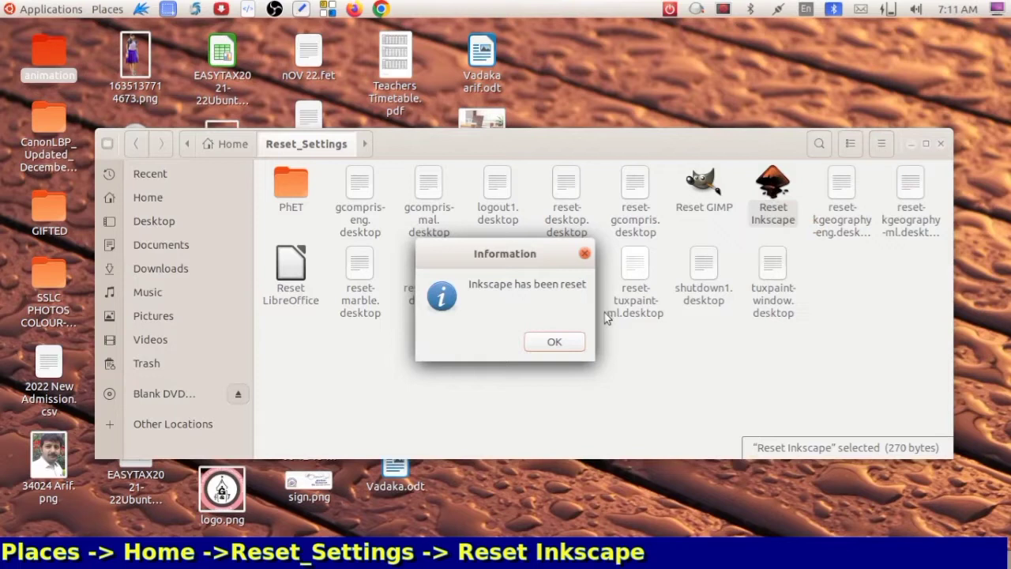
pyautogui.click(570, 344)
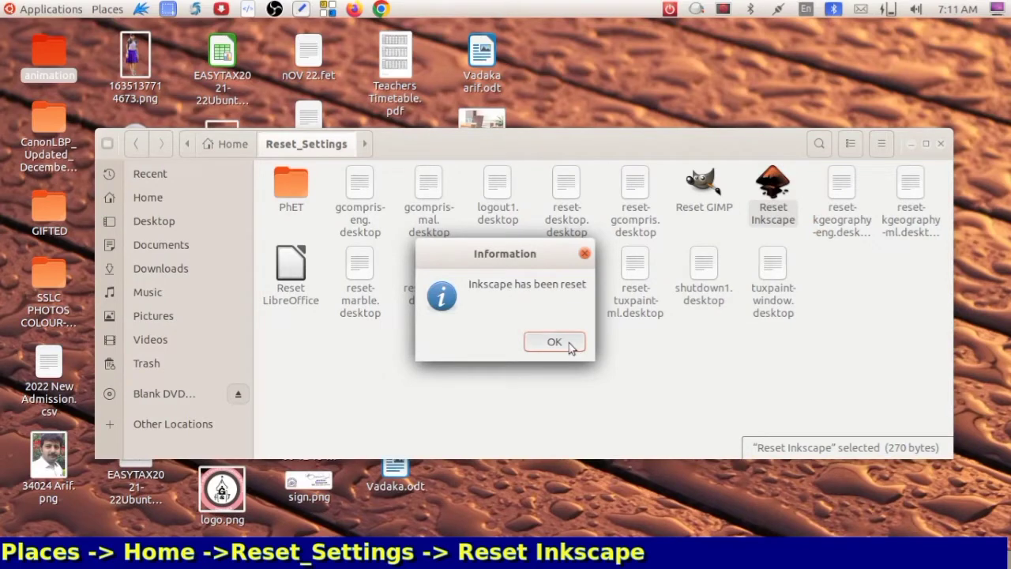
pyautogui.click(569, 343)
pyautogui.click(940, 144)
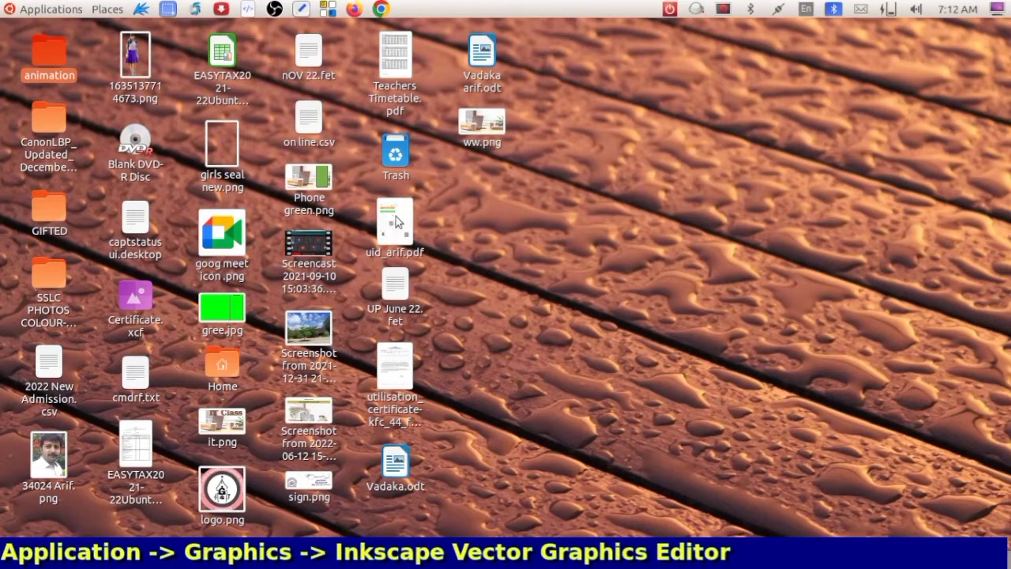
# - Launch Inkscape Vector Graphics Editor from the system's graphics applications
pyautogui.click(70, 11)
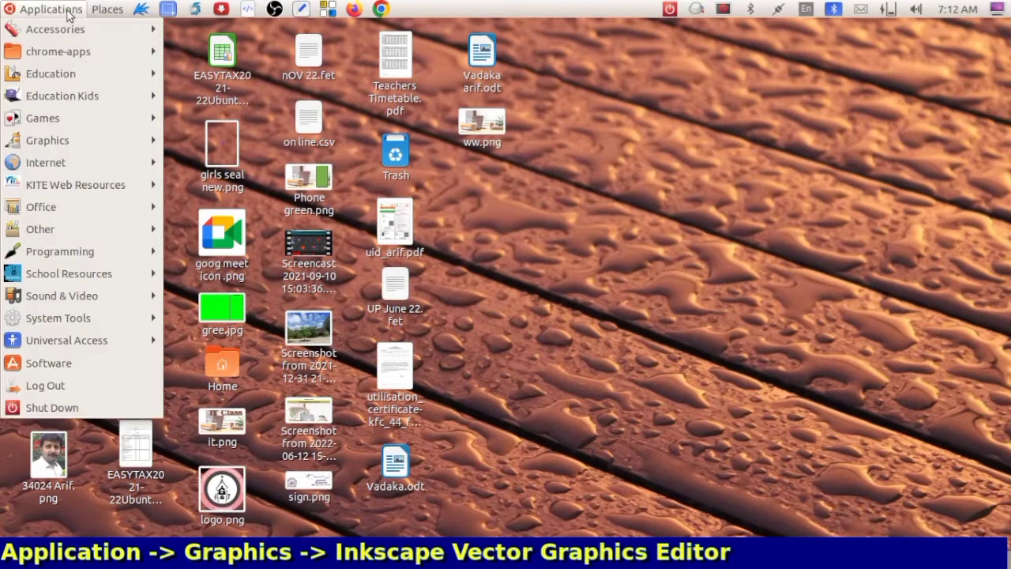
pyautogui.moveTo(57, 143)
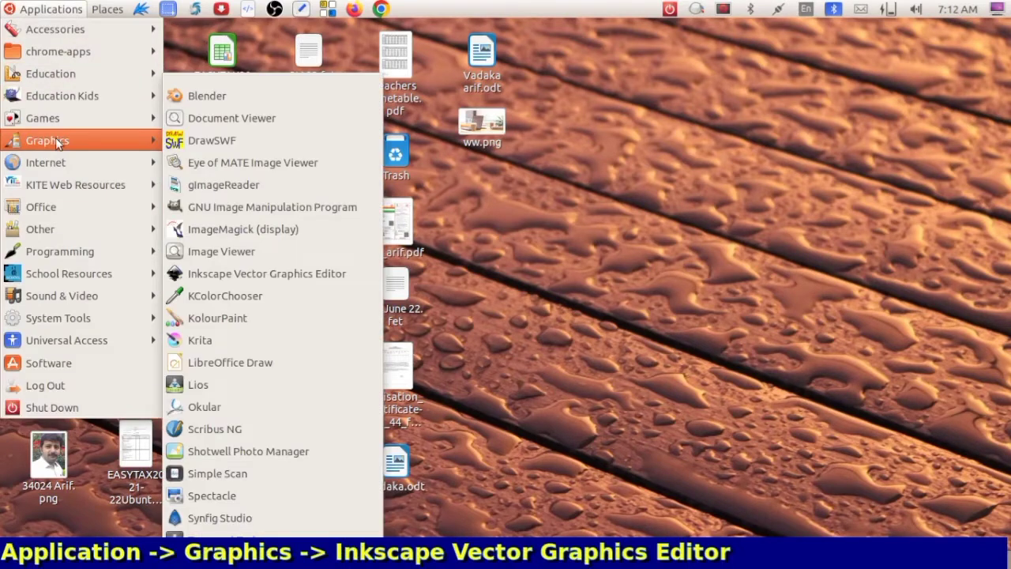
pyautogui.click(256, 274)
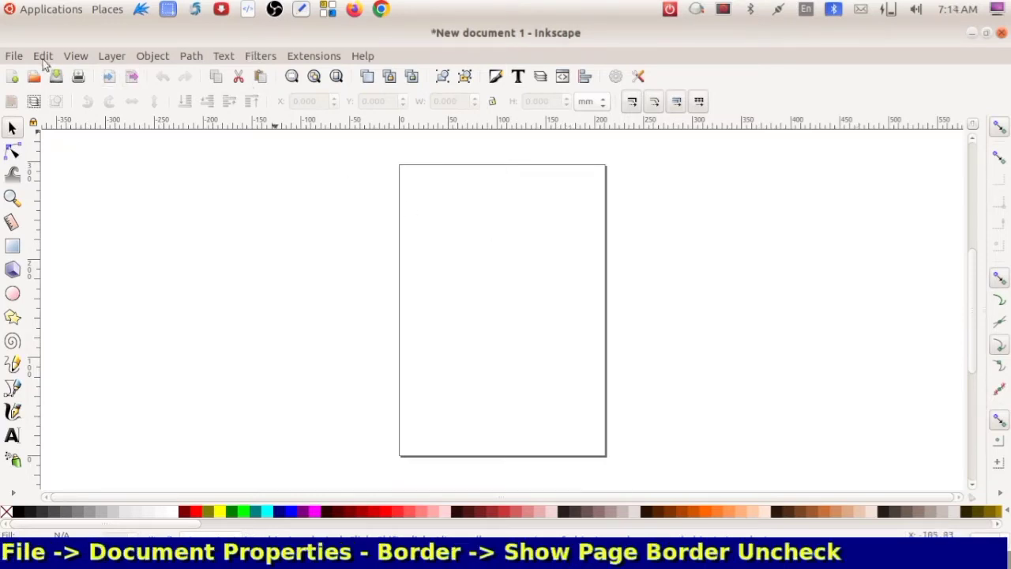
# - Hide the page border in the document properties
pyautogui.click(13, 57)
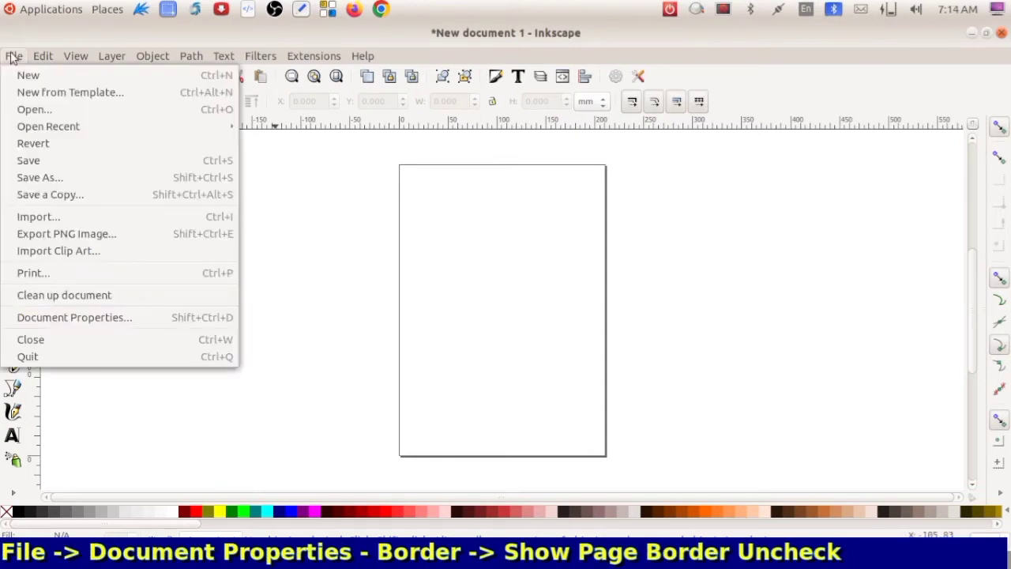
pyautogui.click(68, 320)
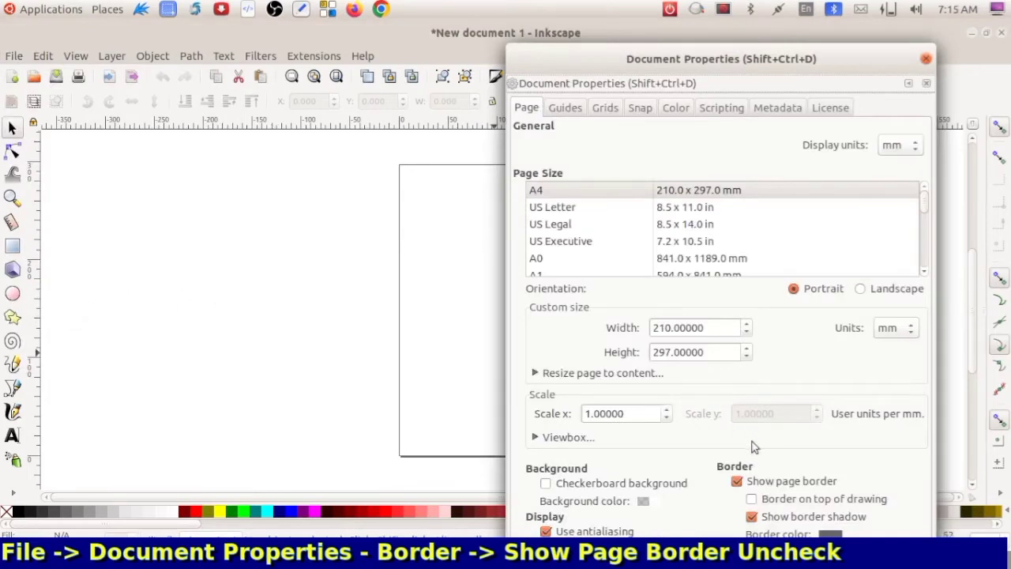
pyautogui.click(736, 481)
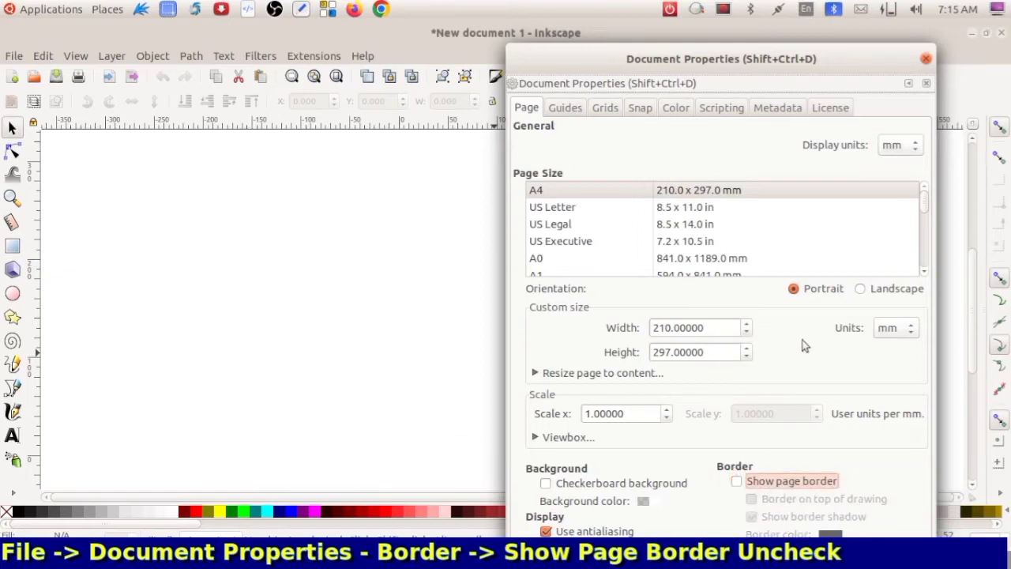
pyautogui.click(926, 60)
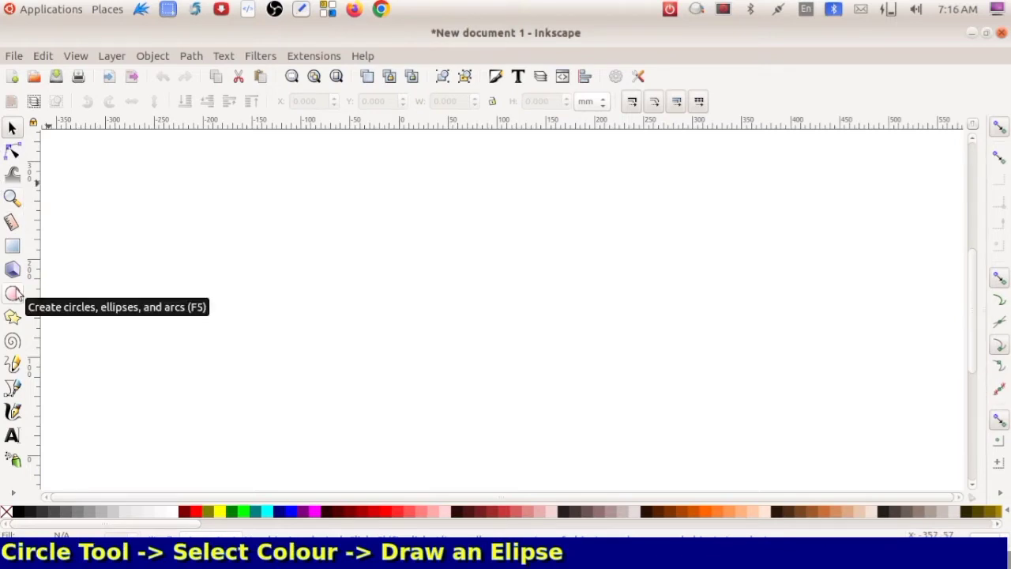
# - Choose the dark red fill #800000 and draw a wide ellipse about 311 mm by 95 mm on the canvas
pyautogui.click(13, 294)
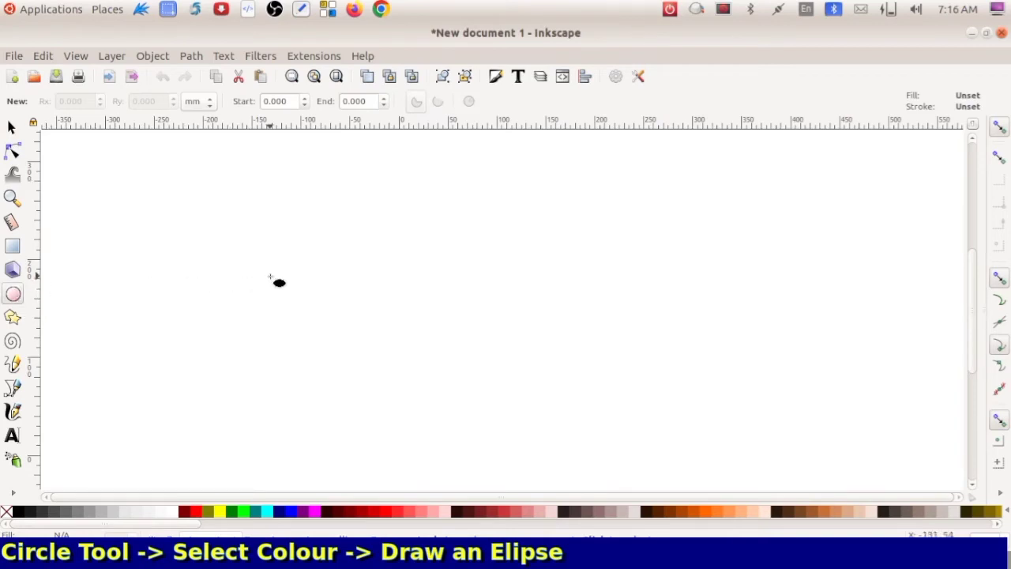
pyautogui.click(348, 515)
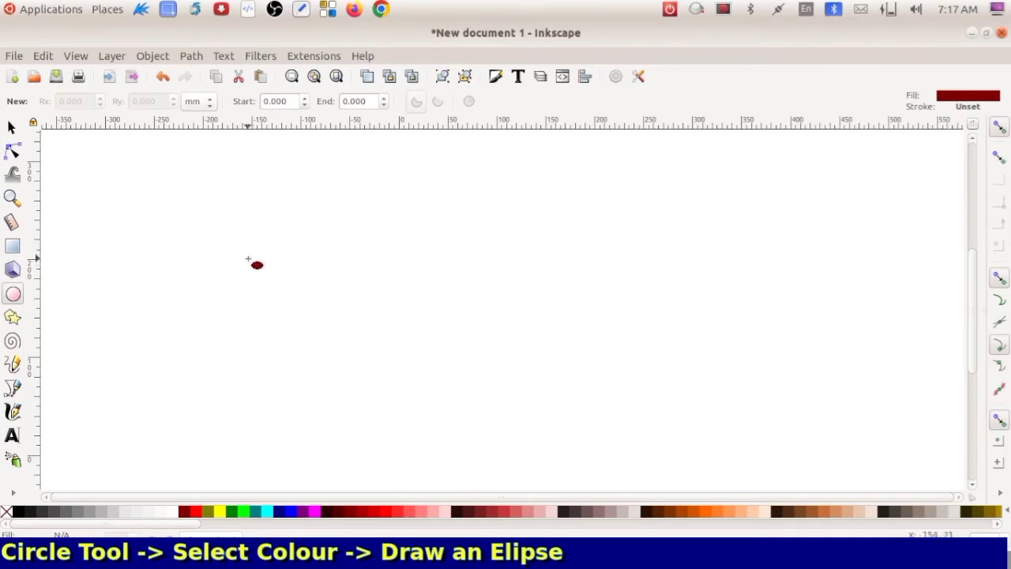
pyautogui.moveTo(247, 259); pyautogui.dragTo(552, 351)
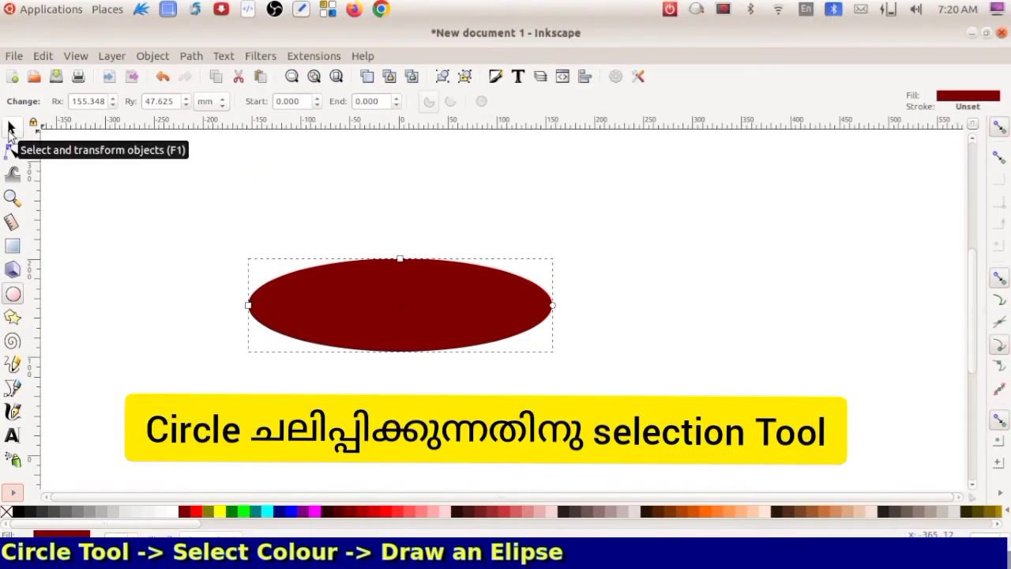
# - Practise moving the ellipse and resizing it to about 203 mm by 102 mm, and delete it
pyautogui.click(11, 128)
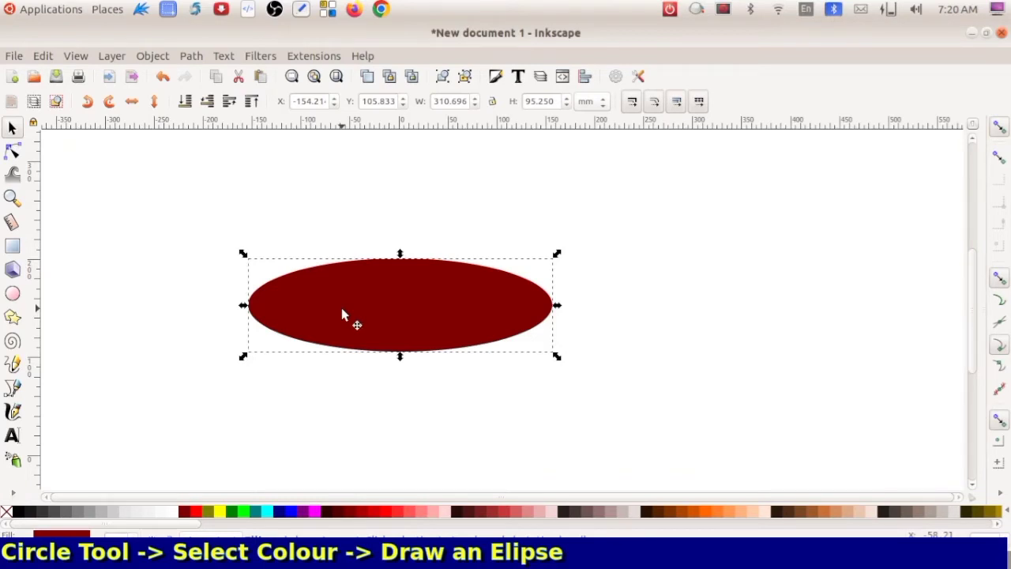
pyautogui.moveTo(342, 309); pyautogui.dragTo(424, 299)
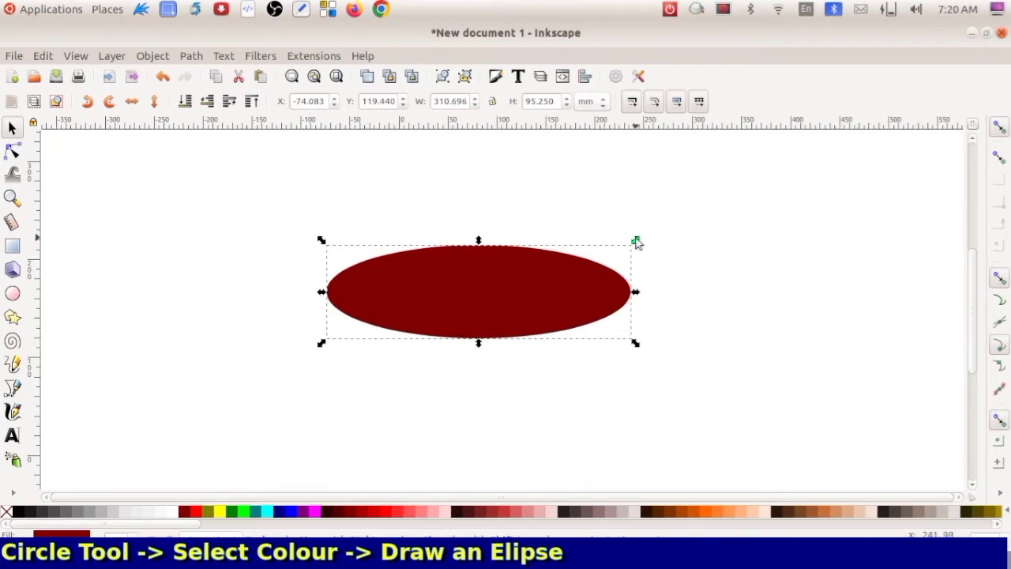
pyautogui.moveTo(635, 240); pyautogui.dragTo(531, 236)
pyautogui.moveTo(413, 296); pyautogui.dragTo(513, 327)
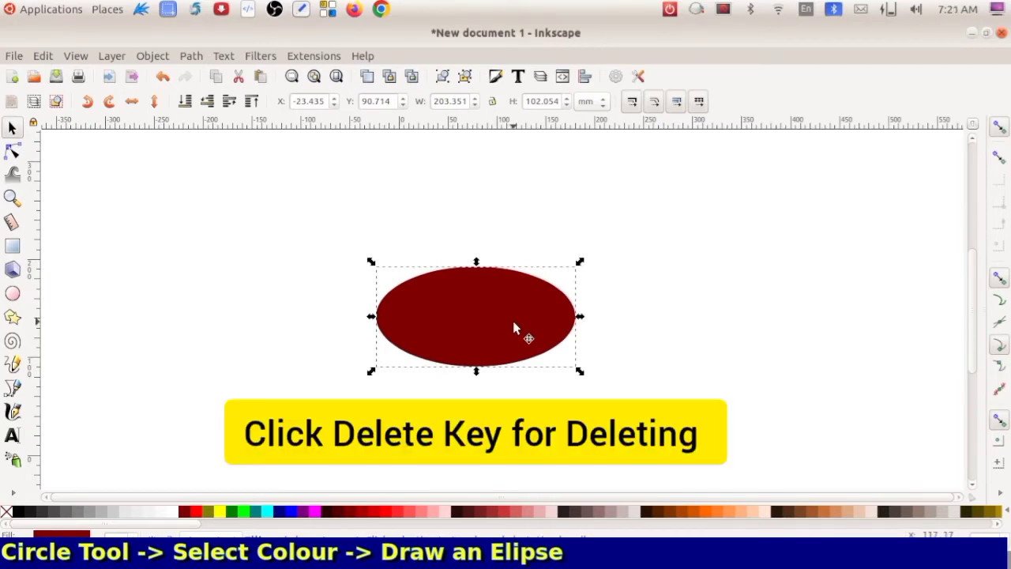
pyautogui.press('Delete')
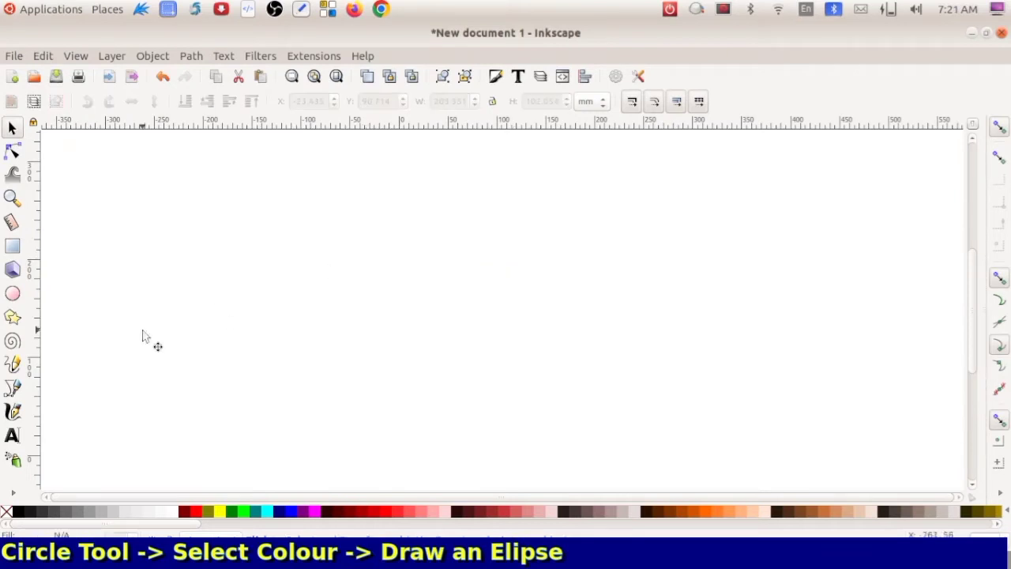
# - Draw a new dark red ellipse with radii of about 145 mm and 56 mm, and give it a radial gradient fill
pyautogui.click(13, 294)
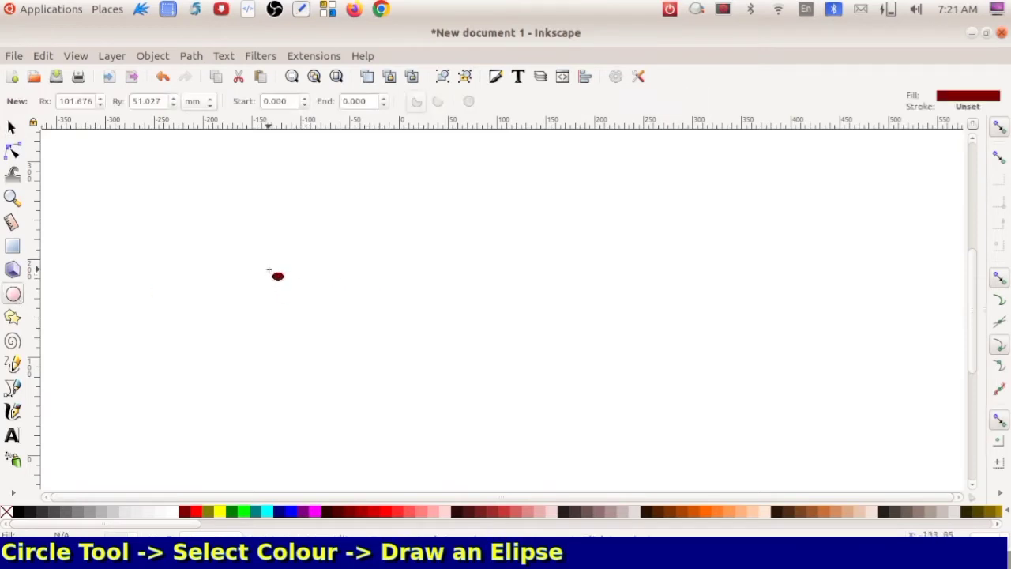
pyautogui.moveTo(206, 248); pyautogui.dragTo(491, 360)
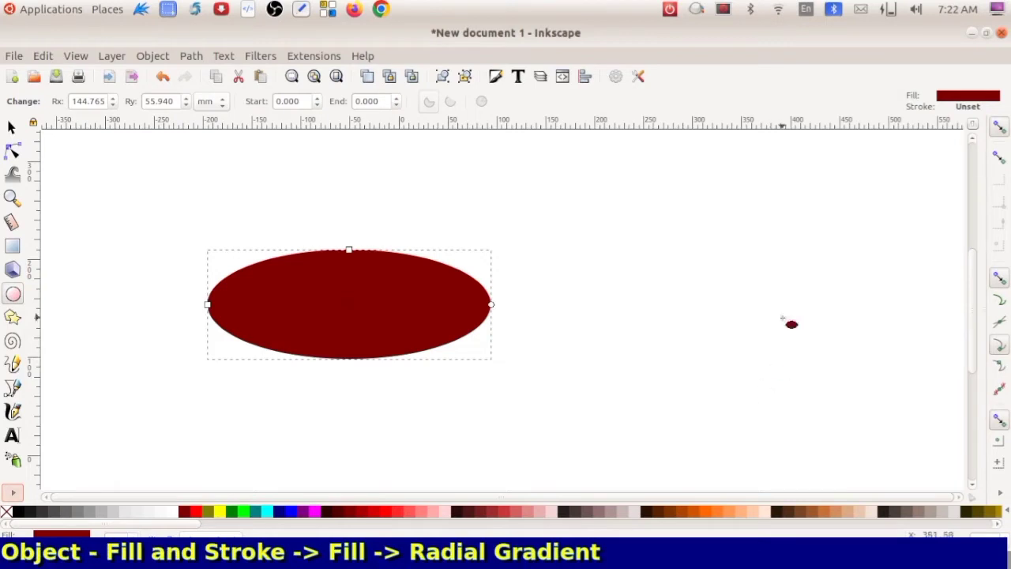
pyautogui.click(155, 57)
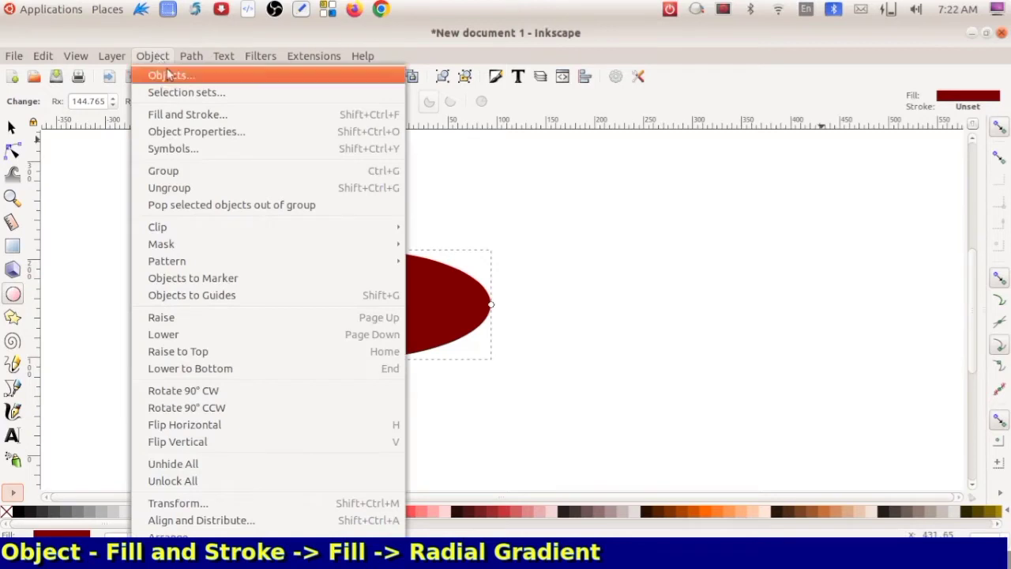
pyautogui.click(188, 116)
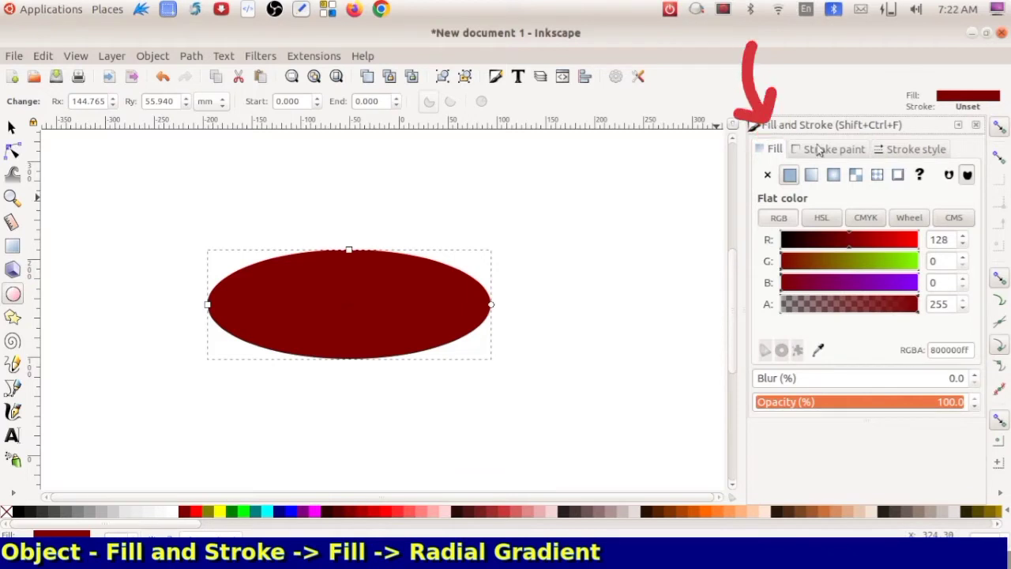
pyautogui.click(829, 150)
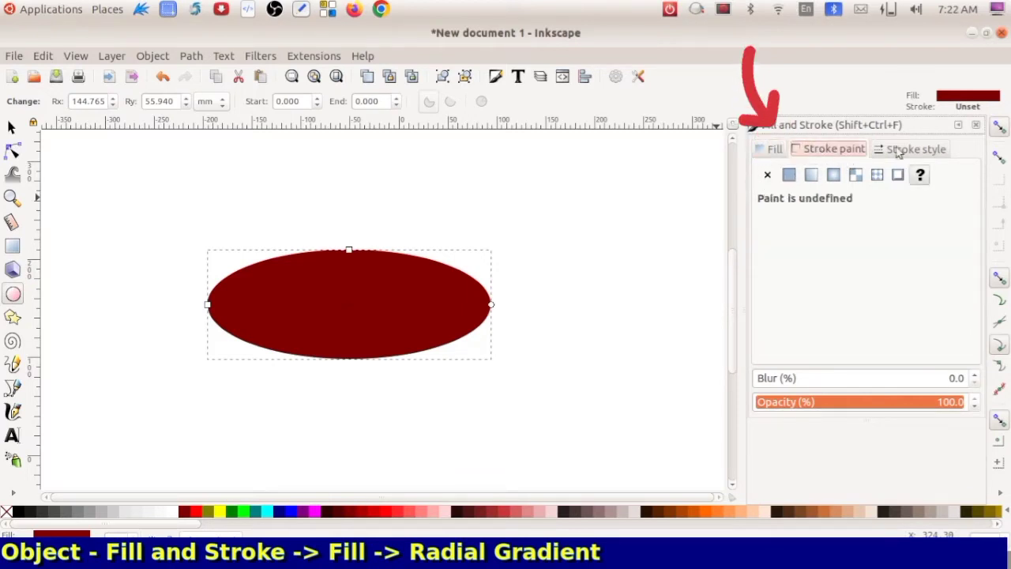
pyautogui.click(900, 150)
pyautogui.click(768, 150)
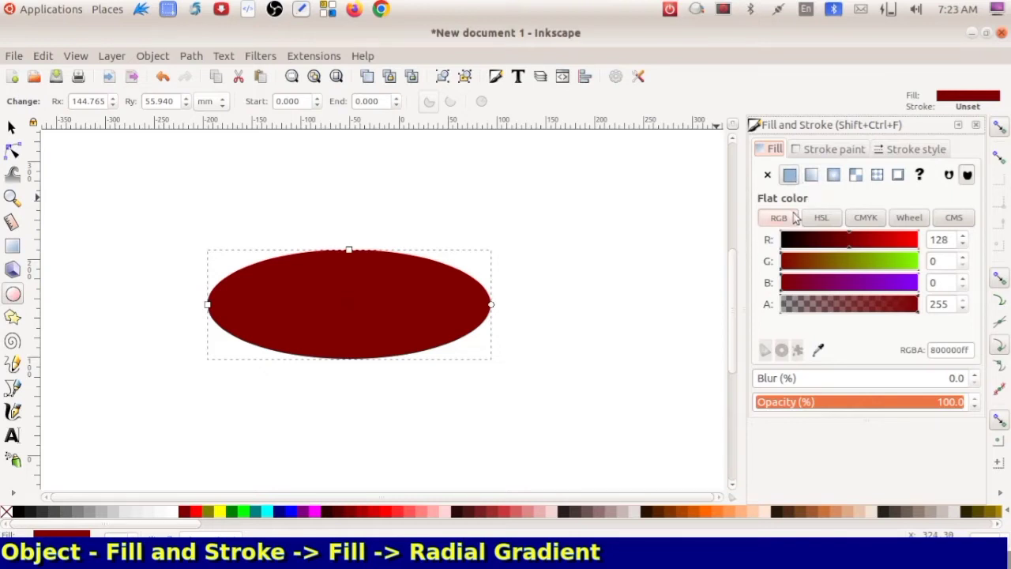
pyautogui.click(835, 175)
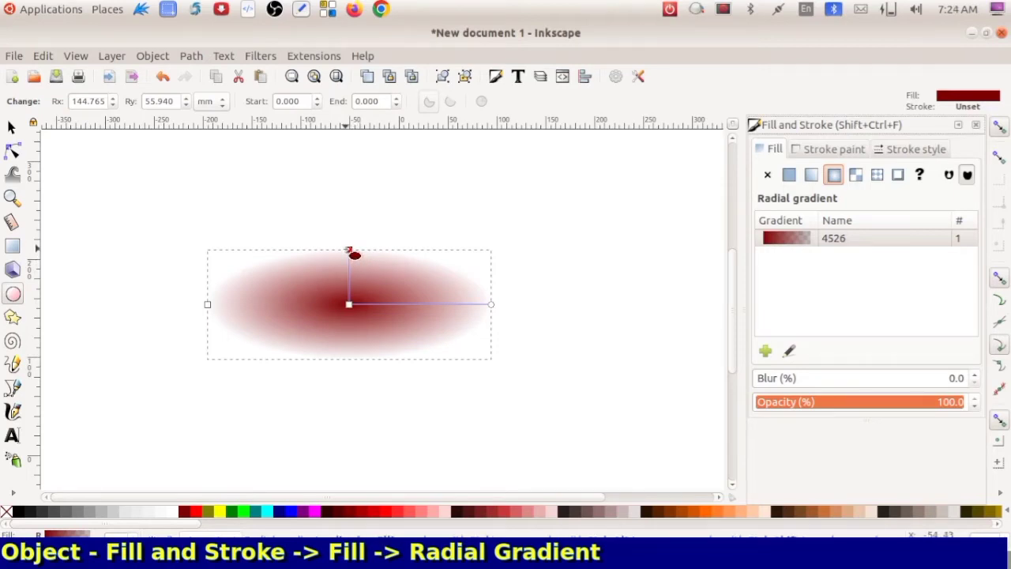
# - Colour the gradient's outer stop #800000 and its centre stop #e3dbdb, and rotate the gradient so its light band runs diagonally across the ellipse
pyautogui.click(348, 250)
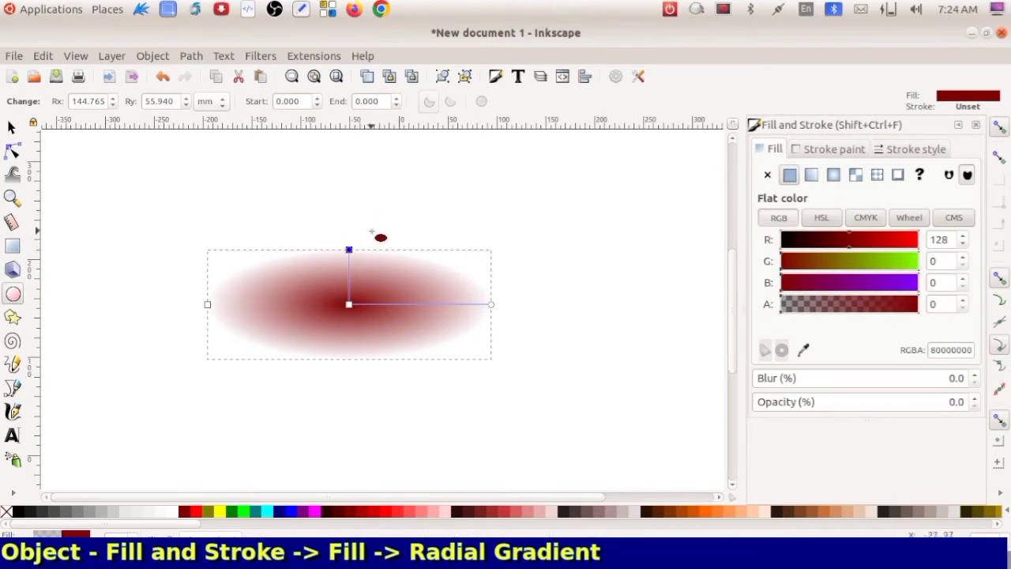
pyautogui.click(349, 518)
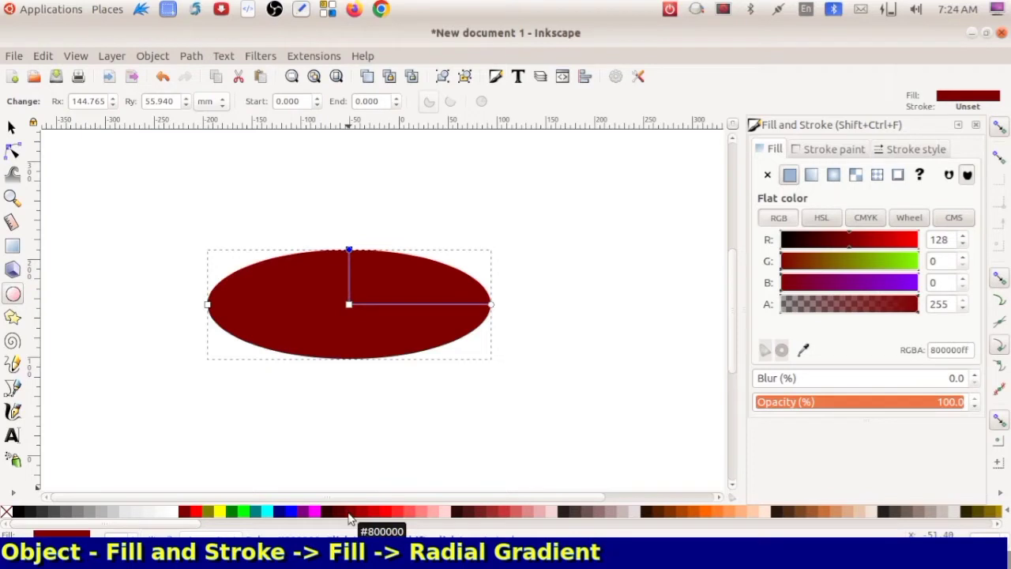
pyautogui.moveTo(350, 515); pyautogui.dragTo(351, 307)
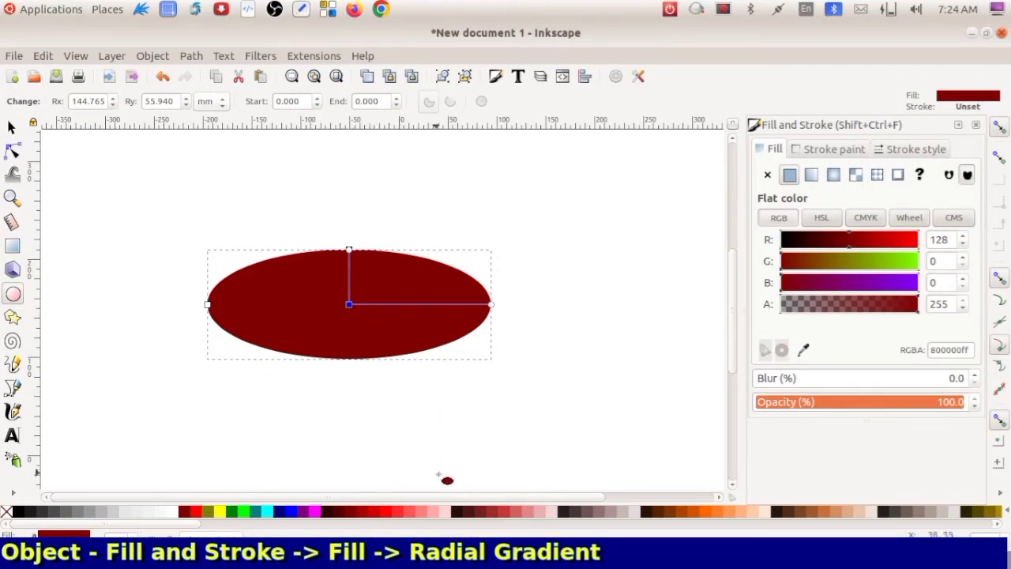
pyautogui.click(638, 512)
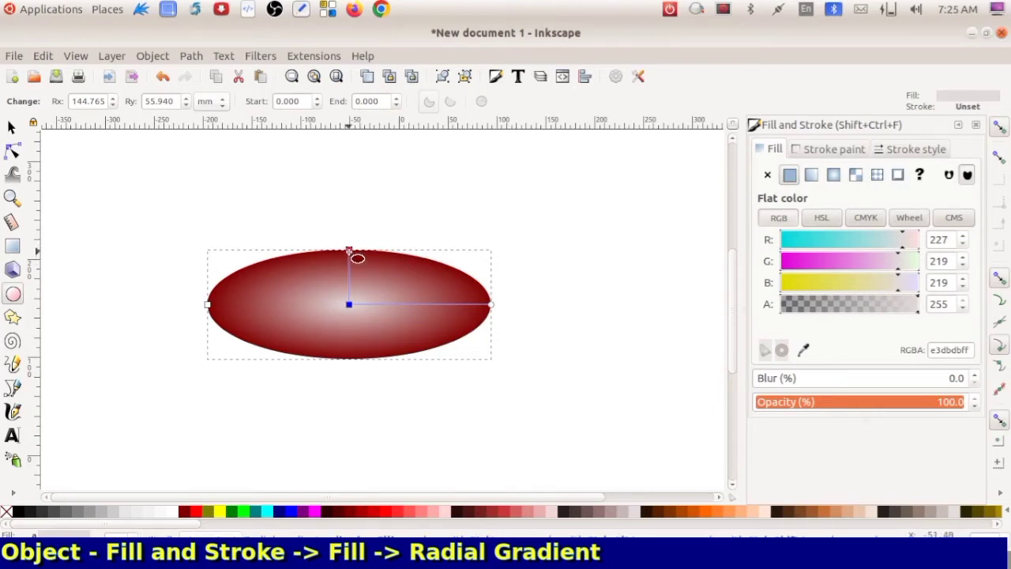
pyautogui.moveTo(348, 250); pyautogui.dragTo(318, 253)
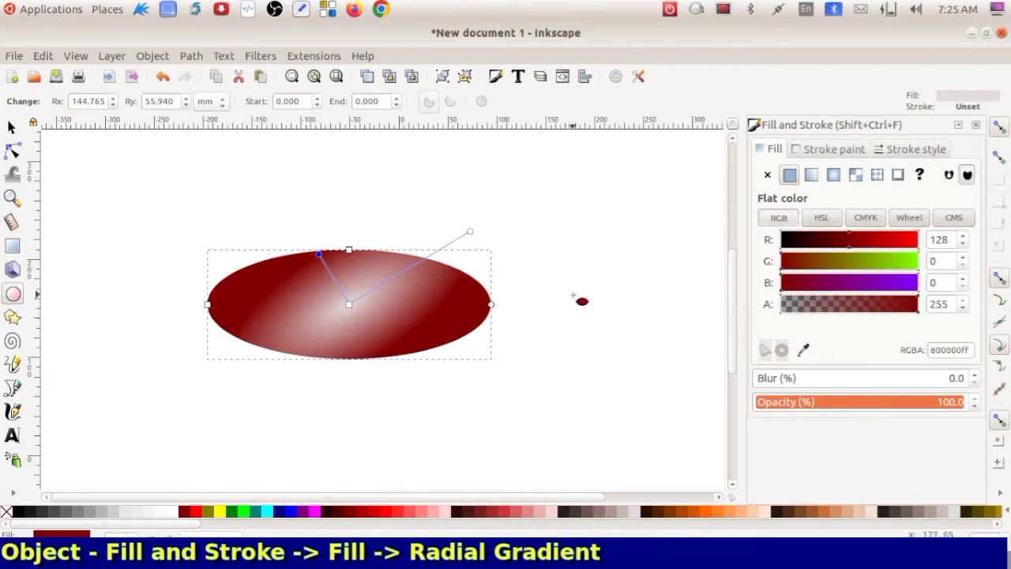
pyautogui.click(579, 297)
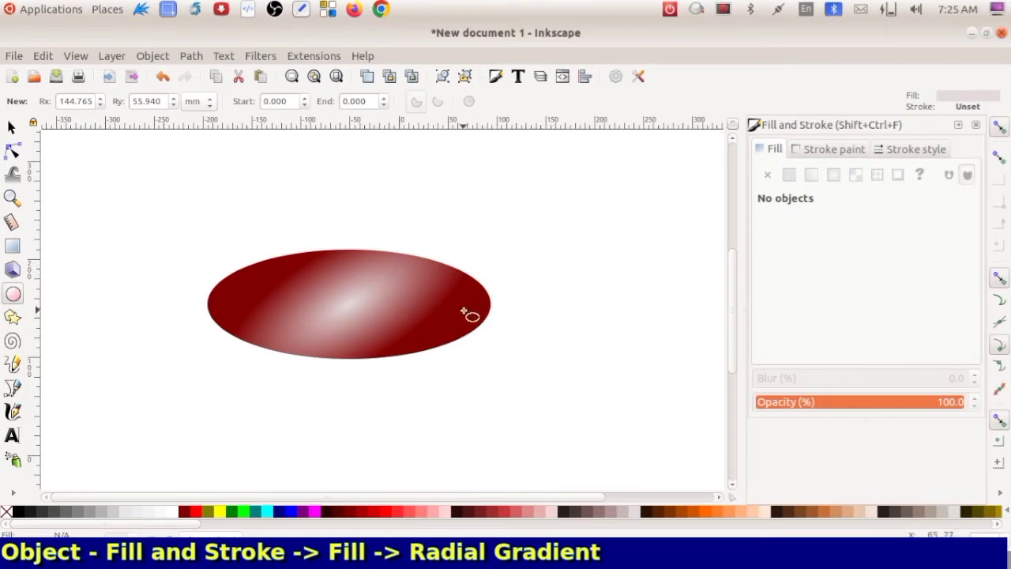
pyautogui.click(421, 315)
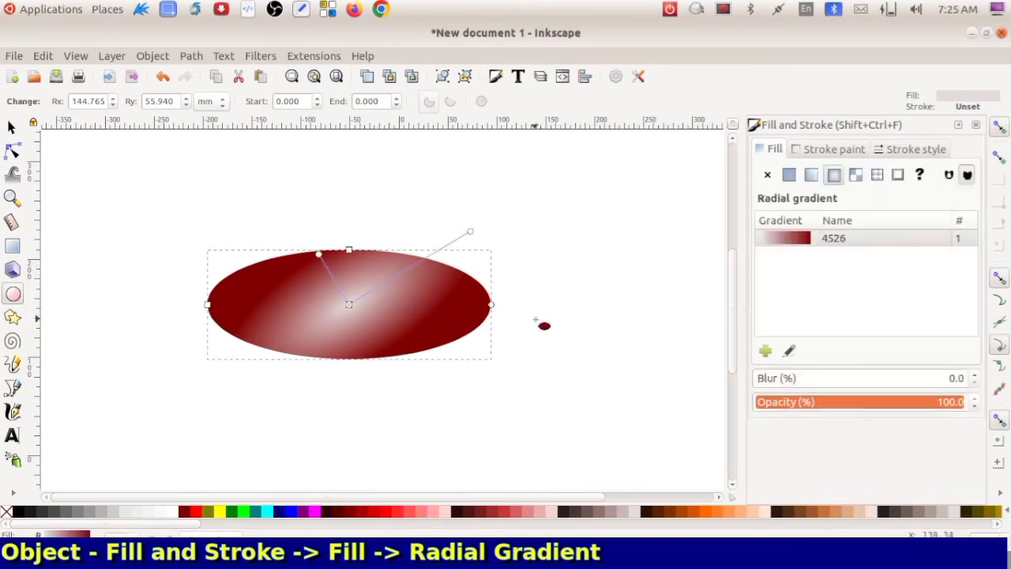
pyautogui.moveTo(558, 306); pyautogui.dragTo(564, 301)
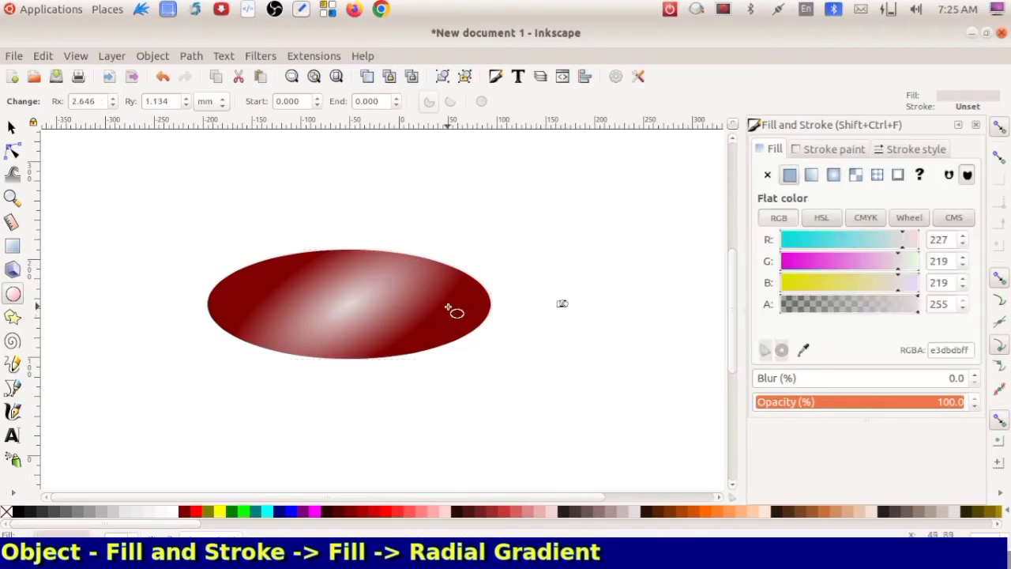
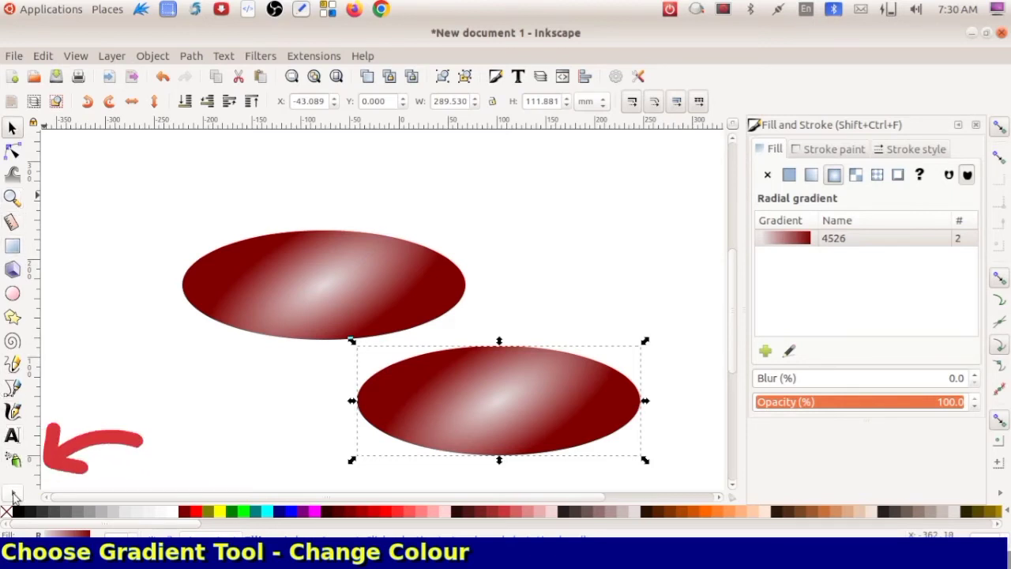
# - Recolour the lower ellipse's radial gradient with centre stop #550000 and outer stop #e3dbdb using the Gradient tool
pyautogui.click(13, 494)
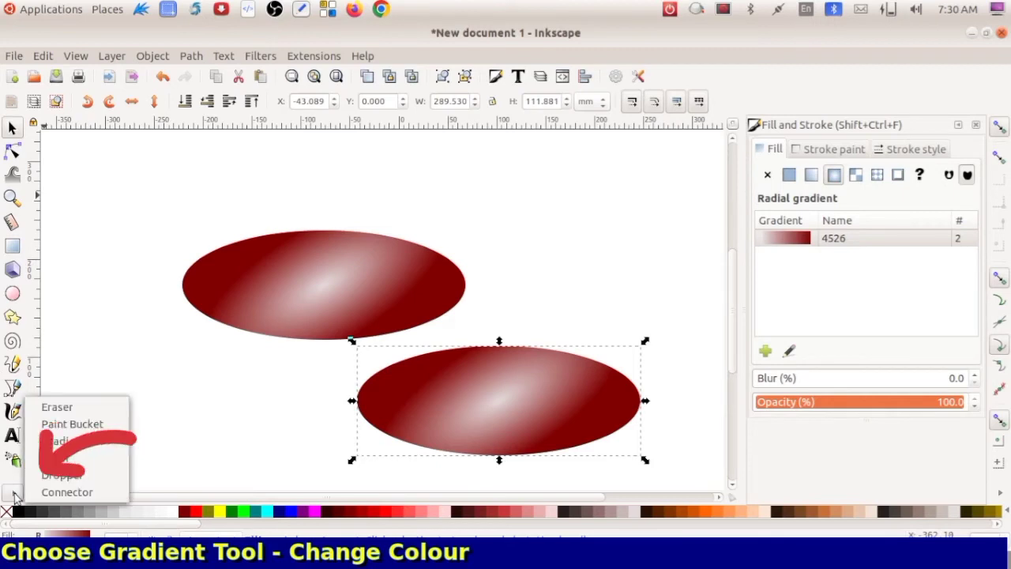
pyautogui.click(76, 447)
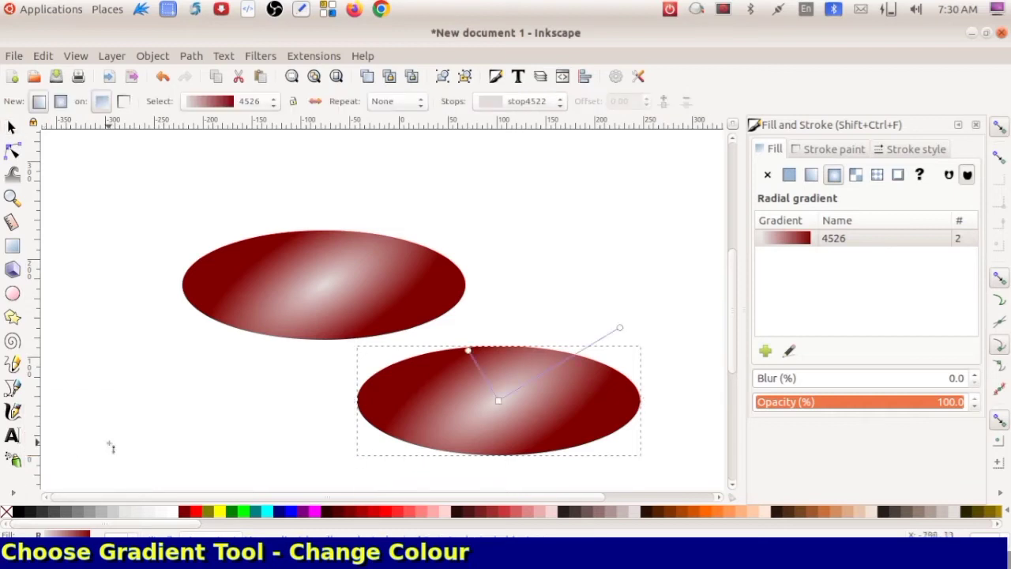
pyautogui.click(499, 401)
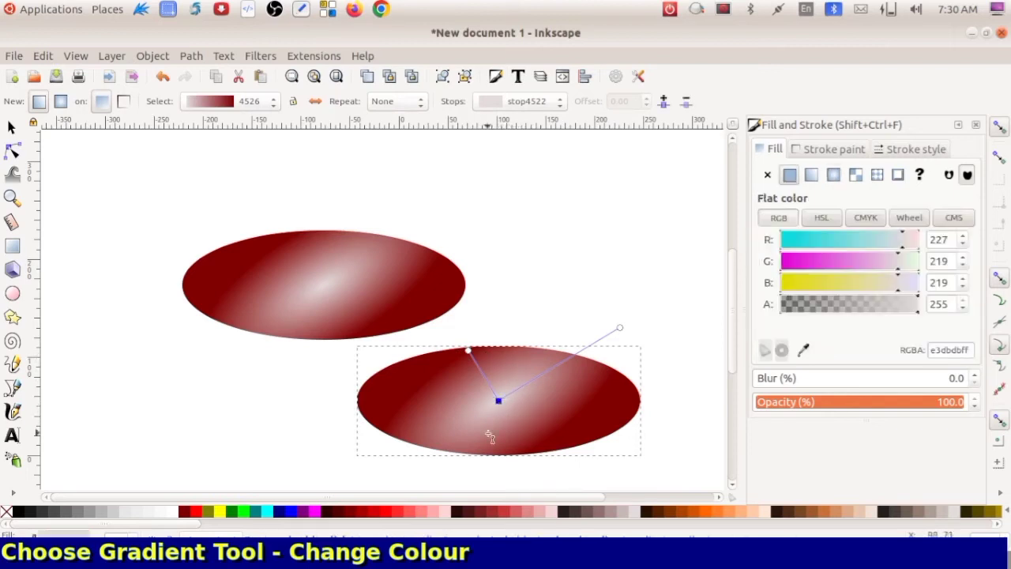
pyautogui.click(336, 512)
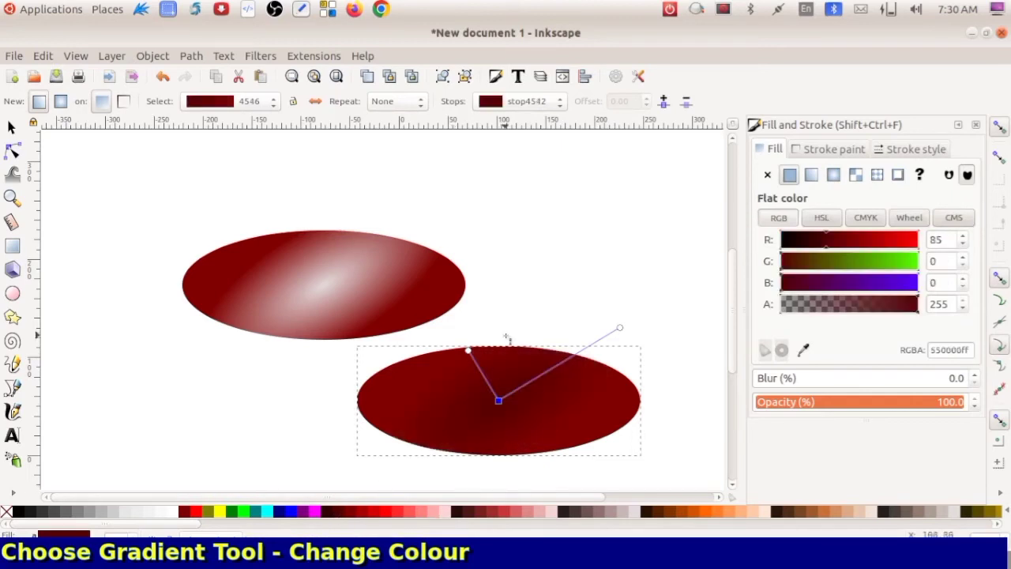
pyautogui.click(470, 350)
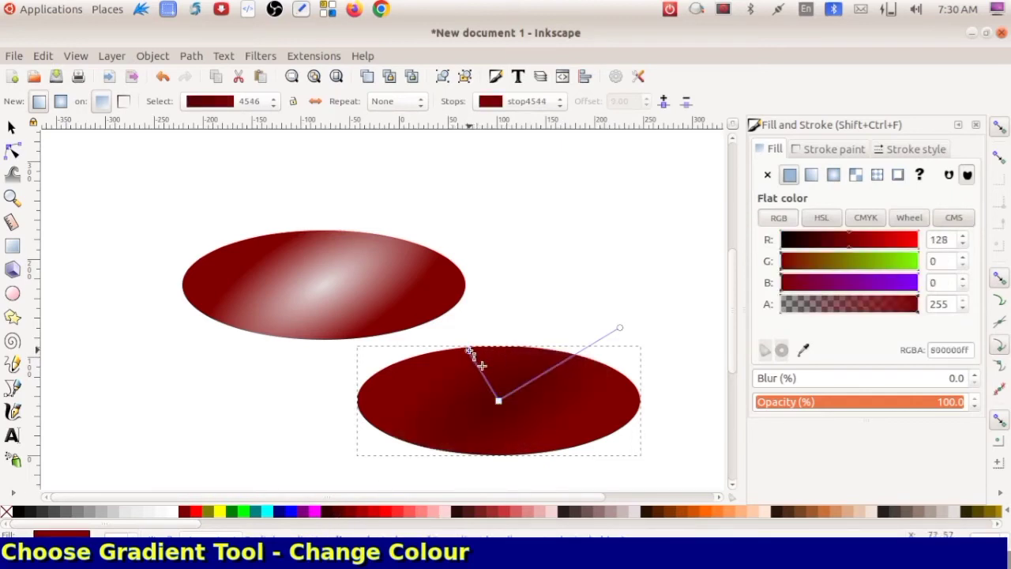
pyautogui.click(632, 512)
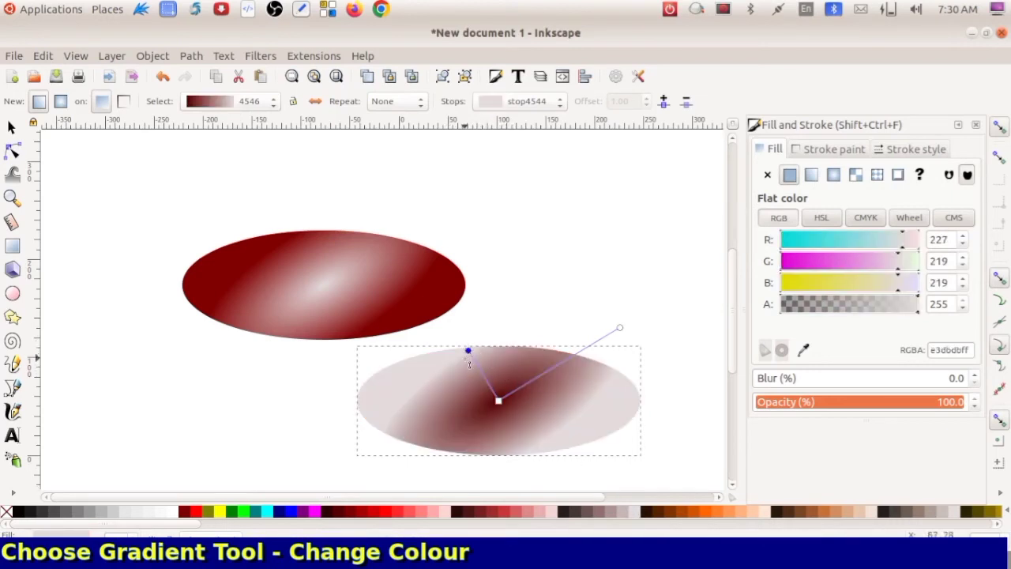
pyautogui.moveTo(468, 352)
pyautogui.mouseDown()
pyautogui.moveTo(454, 350)
pyautogui.moveTo(483, 377)
pyautogui.moveTo(481, 366)
pyautogui.mouseUp()
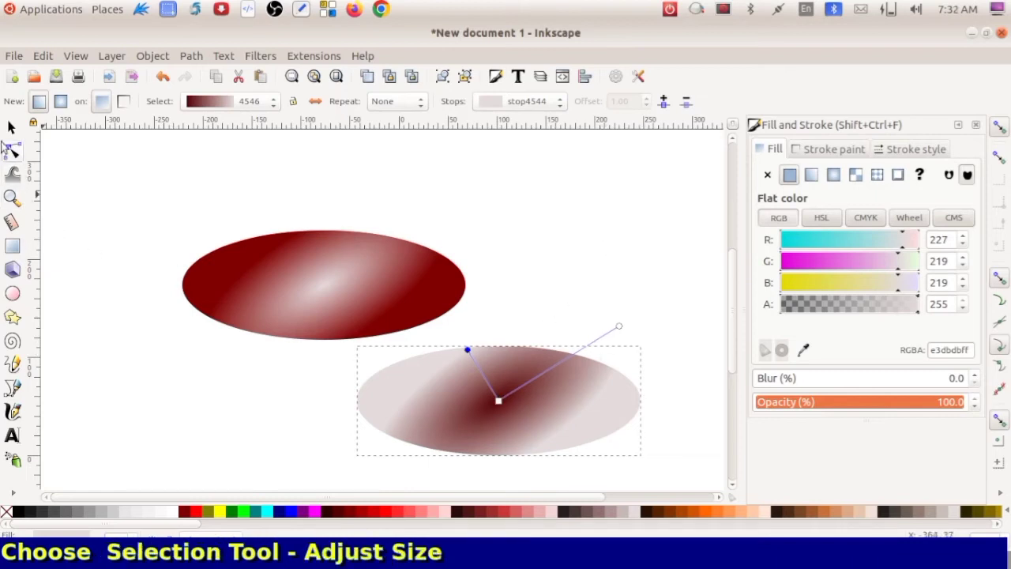
# - Move the light ellipse onto the dark red one and scale it to about 242 mm by 87 mm, leaving a dark red rim around it
pyautogui.click(11, 127)
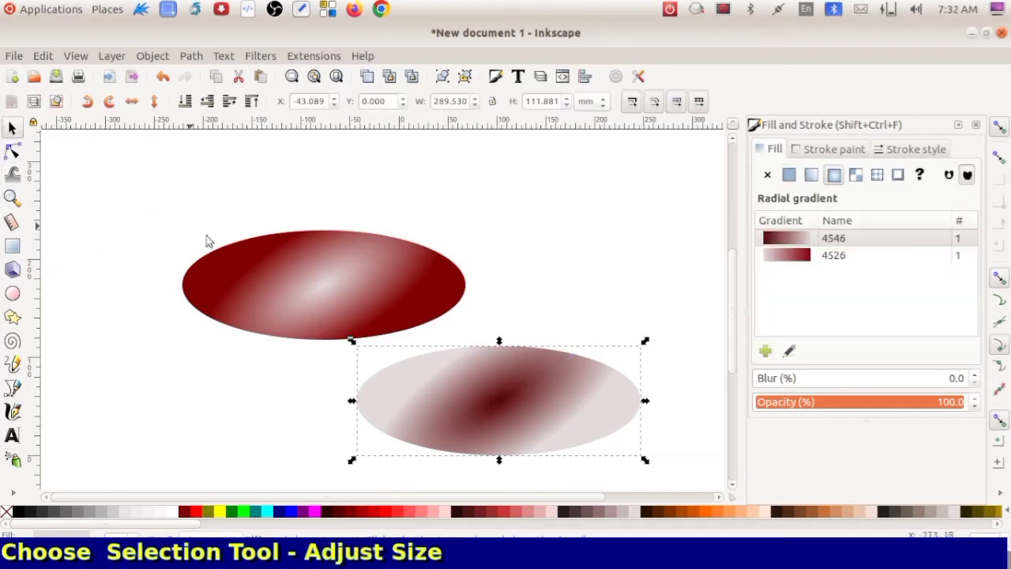
pyautogui.moveTo(499, 412); pyautogui.dragTo(344, 298)
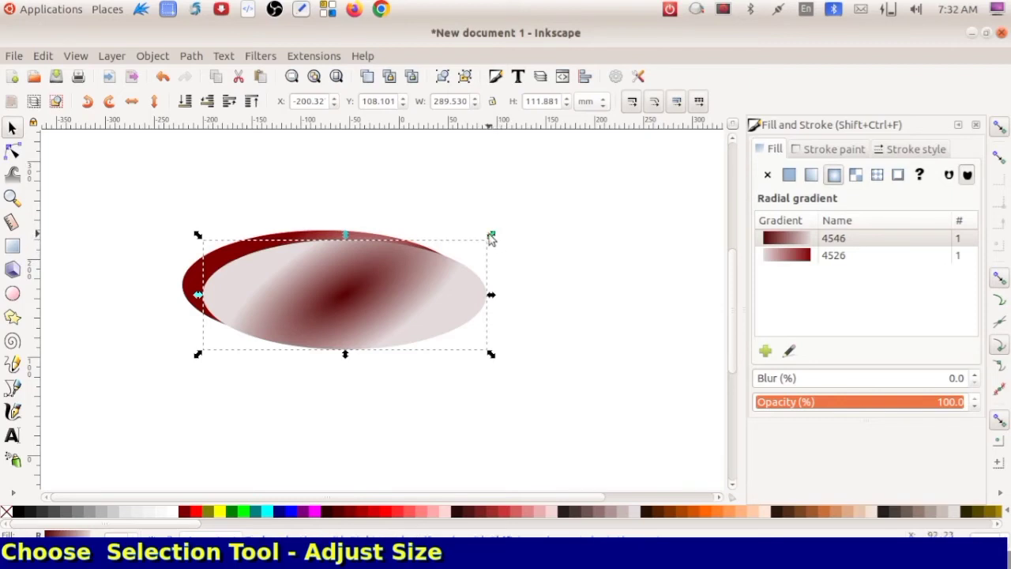
pyautogui.moveTo(491, 236); pyautogui.dragTo(455, 248)
pyautogui.moveTo(374, 289); pyautogui.dragTo(371, 275)
pyautogui.moveTo(451, 231); pyautogui.dragTo(440, 246)
pyautogui.moveTo(317, 287); pyautogui.dragTo(330, 285)
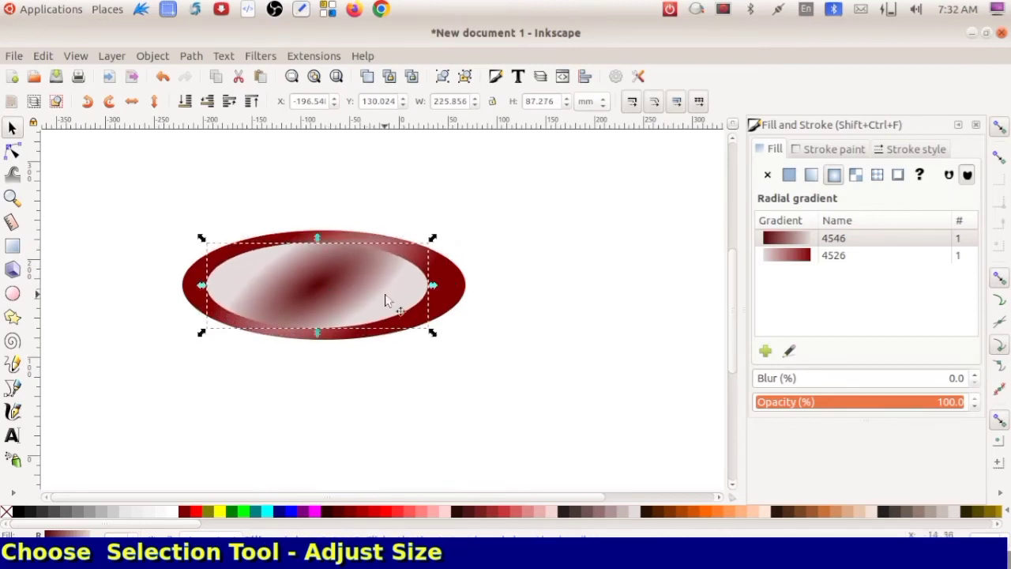
pyautogui.moveTo(433, 284); pyautogui.dragTo(449, 284)
pyautogui.moveTo(346, 287); pyautogui.dragTo(339, 288)
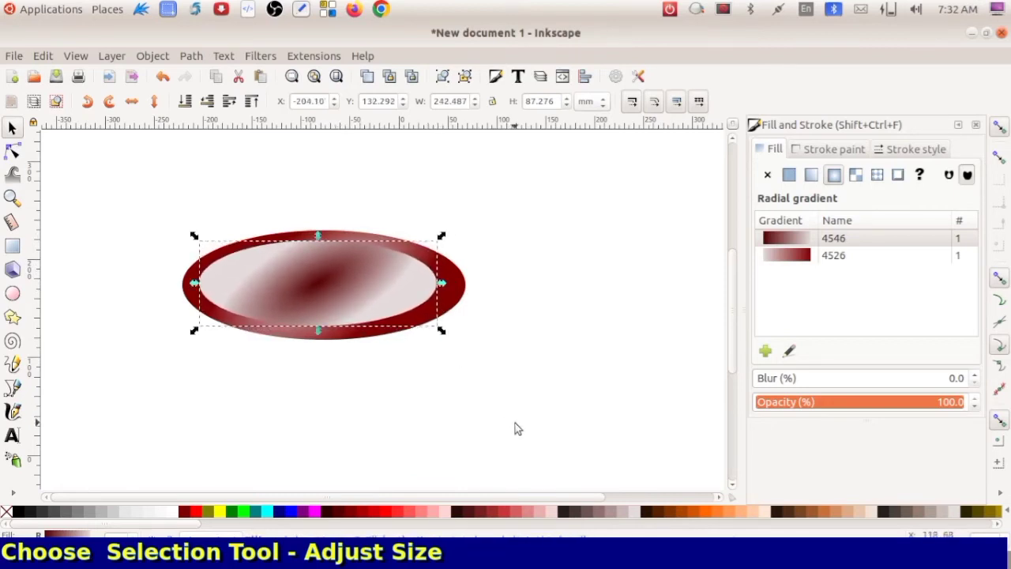
pyautogui.click(503, 406)
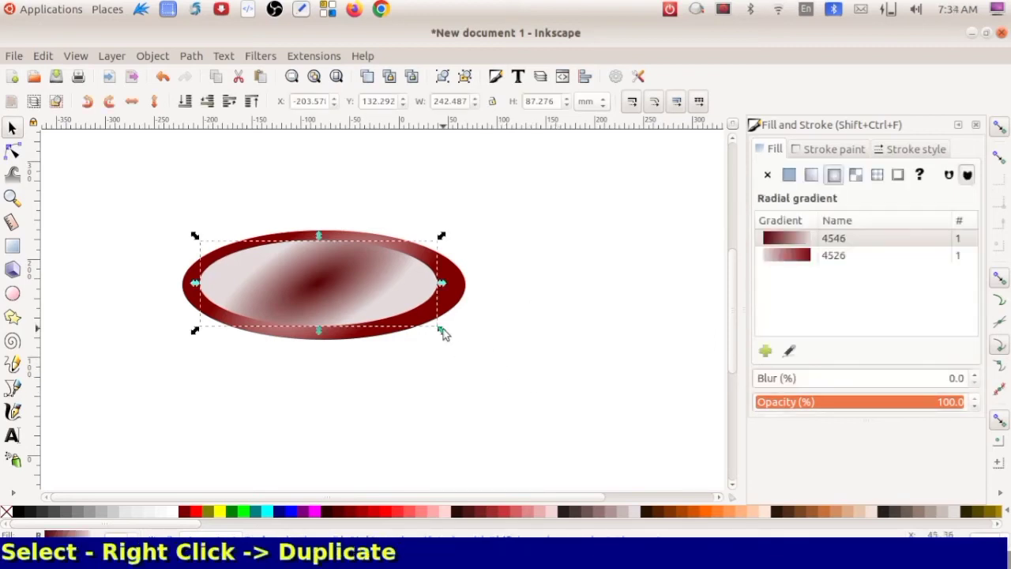
pyautogui.moveTo(361, 292); pyautogui.dragTo(365, 291)
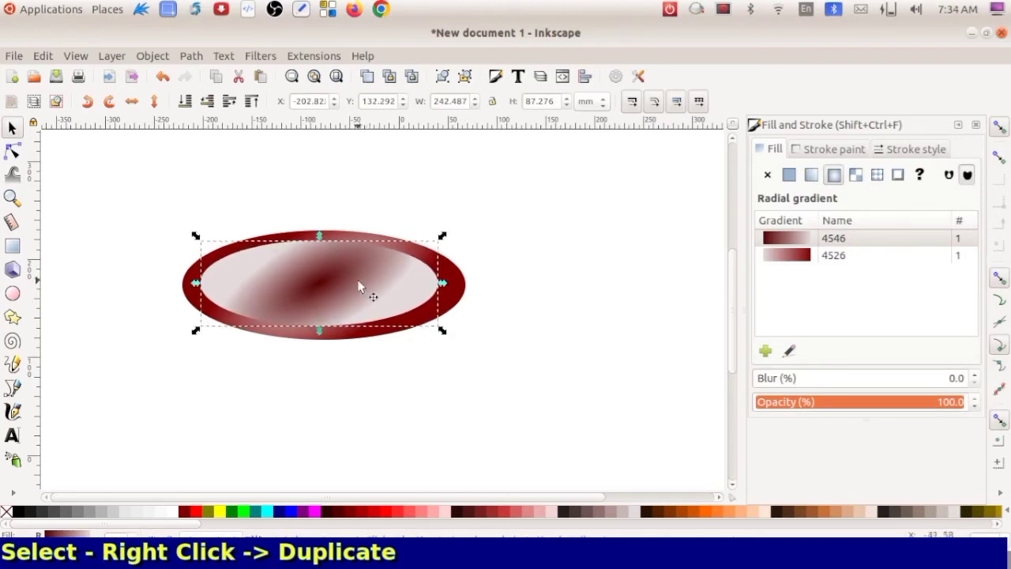
# - Duplicate the light inner ellipse and move the copy below and to the right of the plate's centre
pyautogui.rightClick(358, 284)
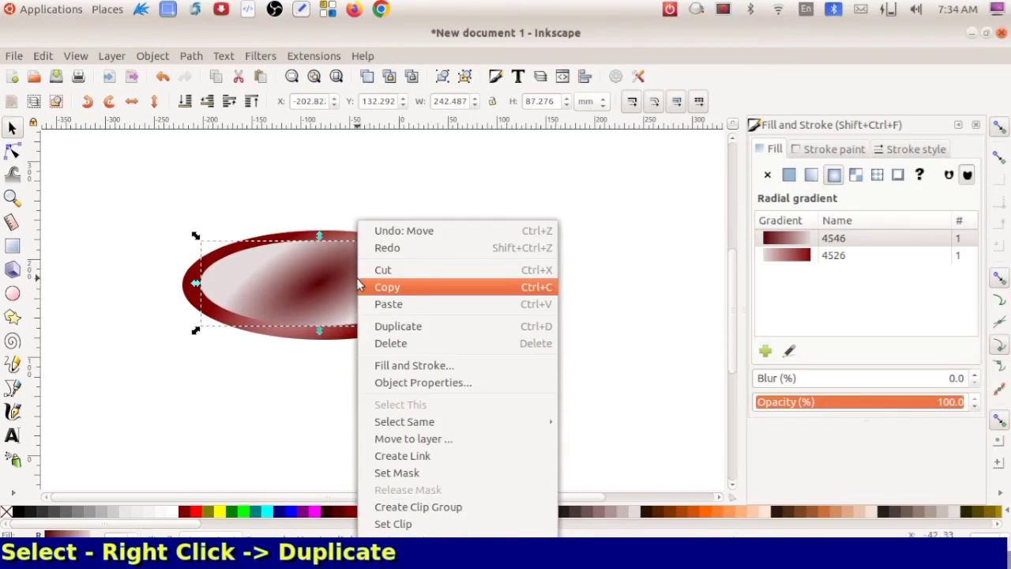
pyautogui.click(393, 325)
pyautogui.moveTo(355, 293); pyautogui.dragTo(417, 312)
pyautogui.moveTo(434, 312); pyautogui.dragTo(421, 304)
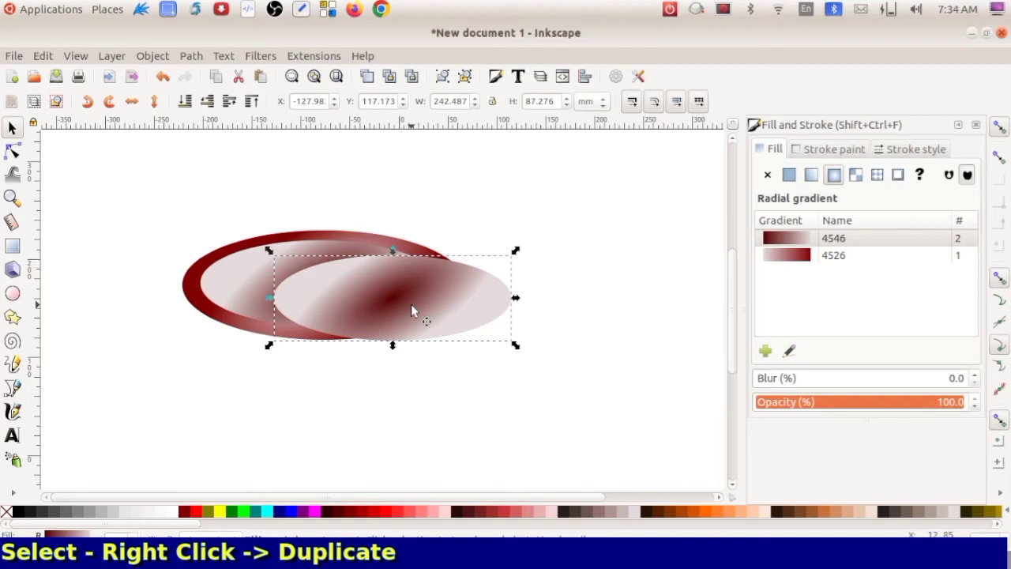
pyautogui.moveTo(411, 305); pyautogui.dragTo(406, 342)
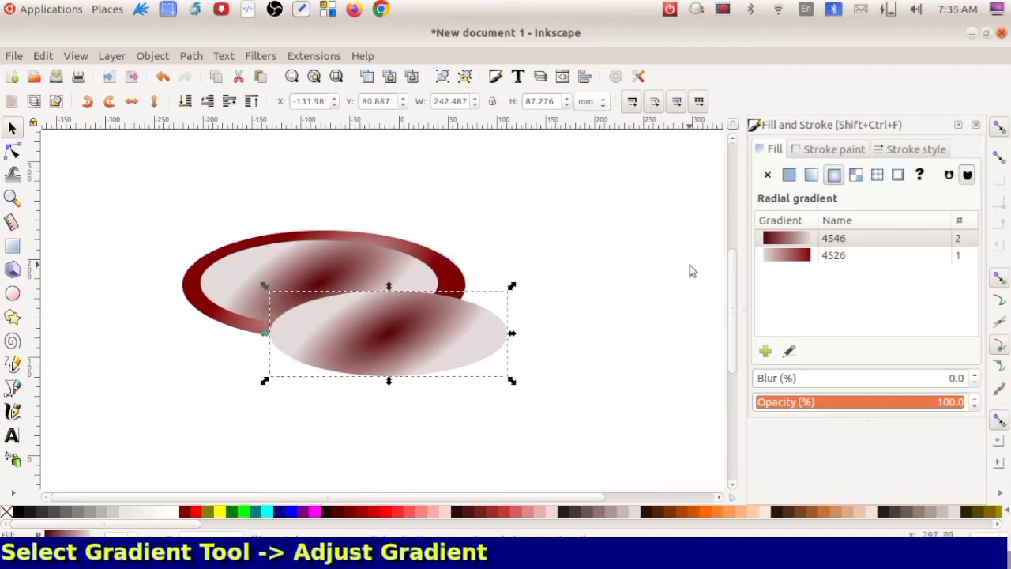
# - Rotate and widen the copy's radial gradient so its dark centre spreads more evenly across the ellipse
pyautogui.click(16, 494)
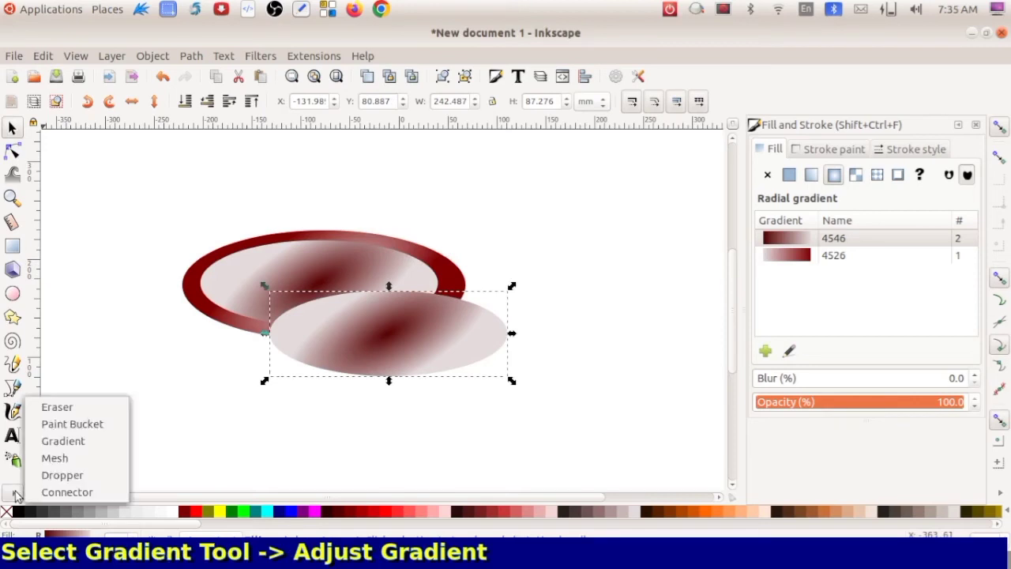
pyautogui.click(73, 440)
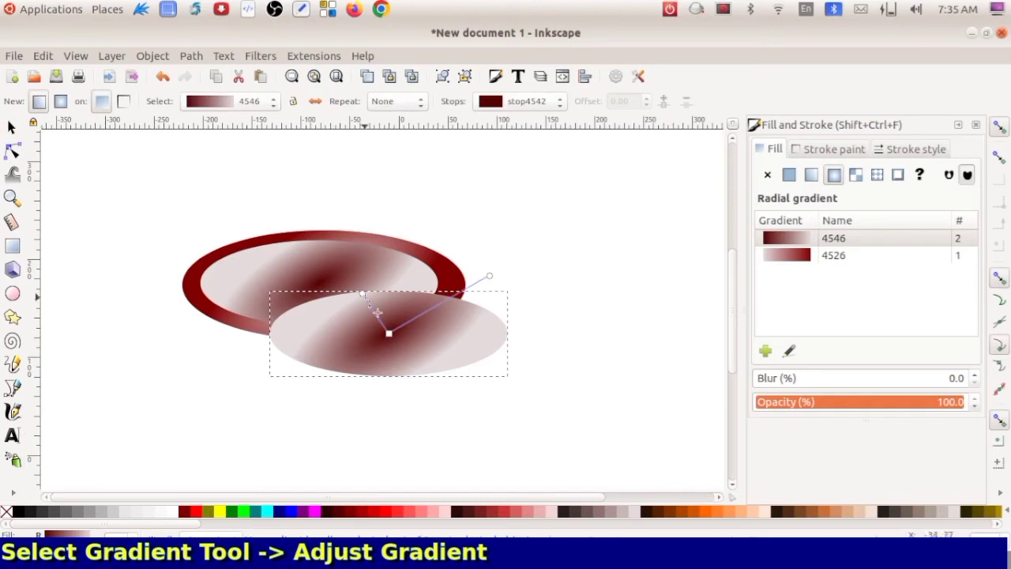
pyautogui.moveTo(362, 294); pyautogui.dragTo(316, 305)
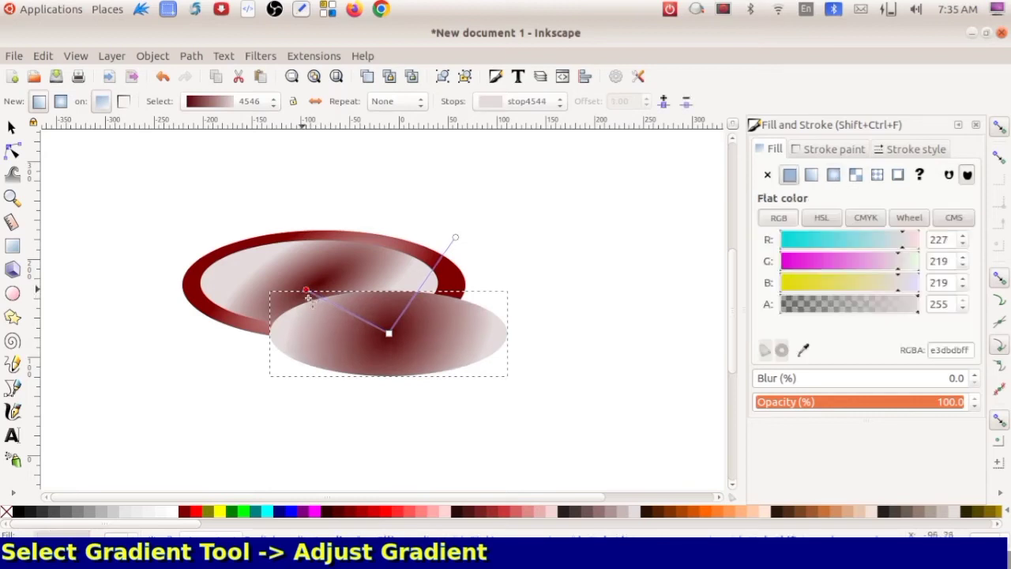
pyautogui.click(10, 128)
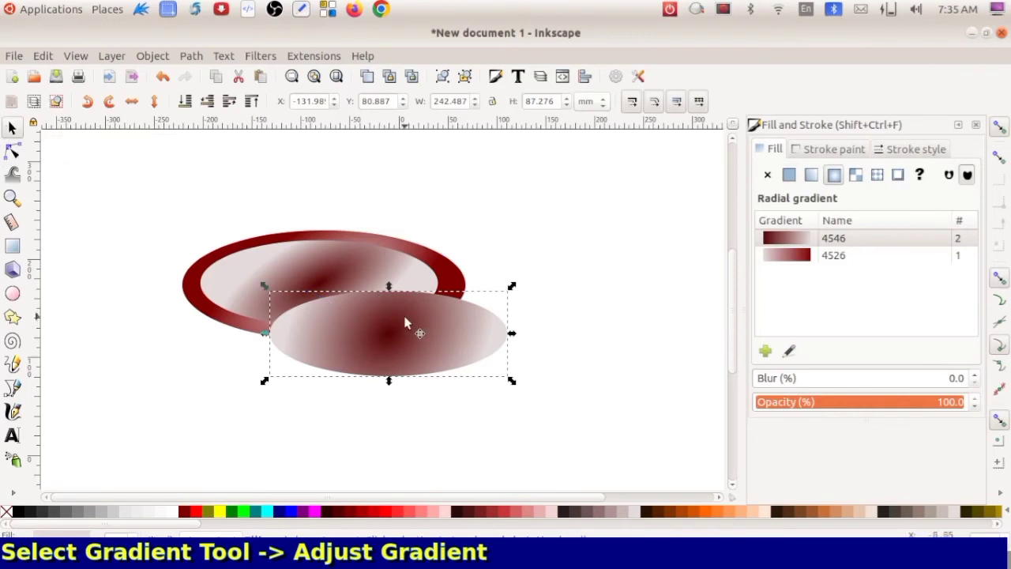
# - Scale the copied ellipse to about 198 mm by 71 mm and place it inside the light ellipse
pyautogui.moveTo(405, 317); pyautogui.dragTo(386, 309)
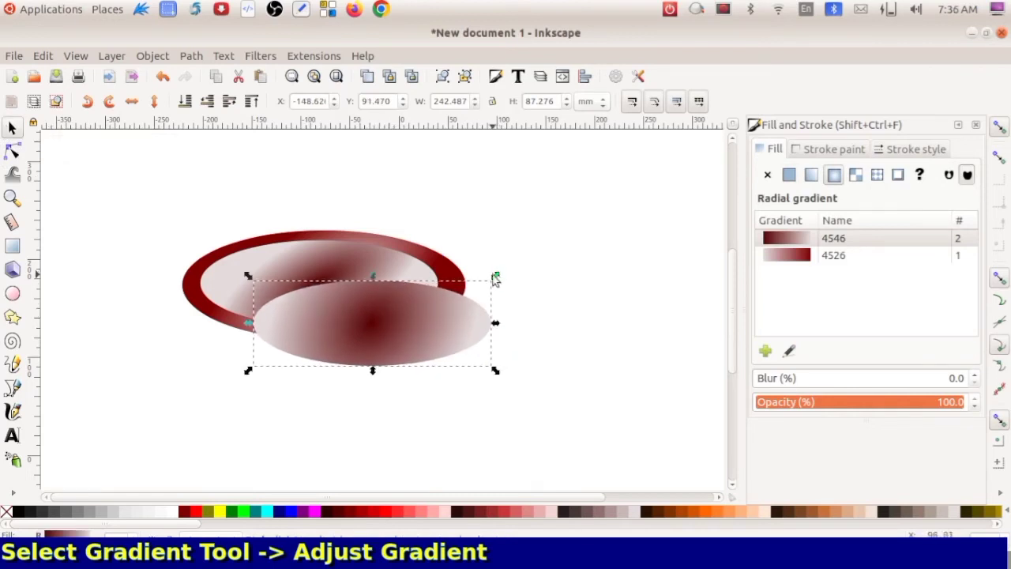
pyautogui.moveTo(496, 276); pyautogui.dragTo(476, 295)
pyautogui.moveTo(389, 314); pyautogui.dragTo(332, 280)
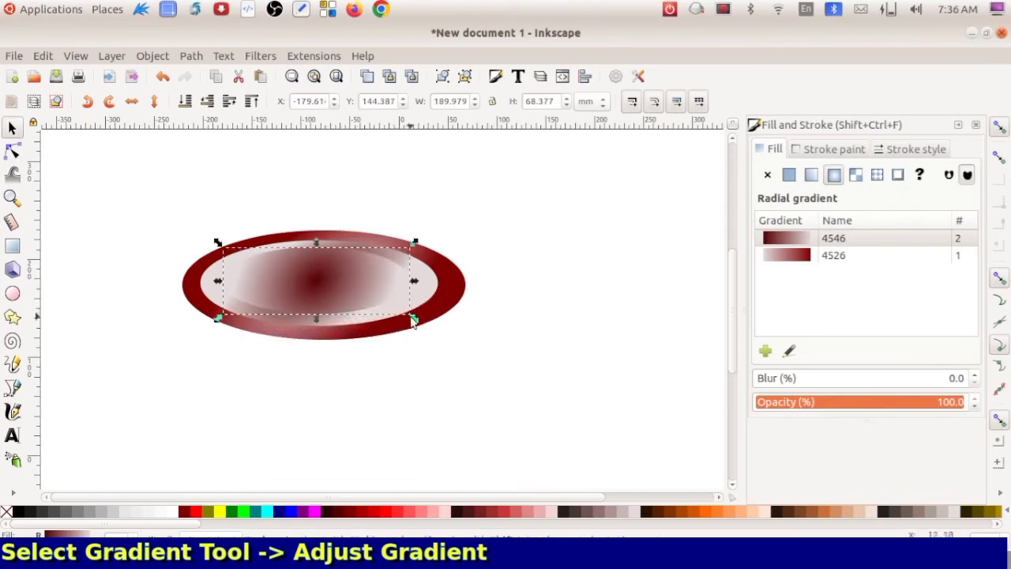
pyautogui.moveTo(414, 318); pyautogui.dragTo(422, 321)
pyautogui.moveTo(341, 294); pyautogui.dragTo(337, 287)
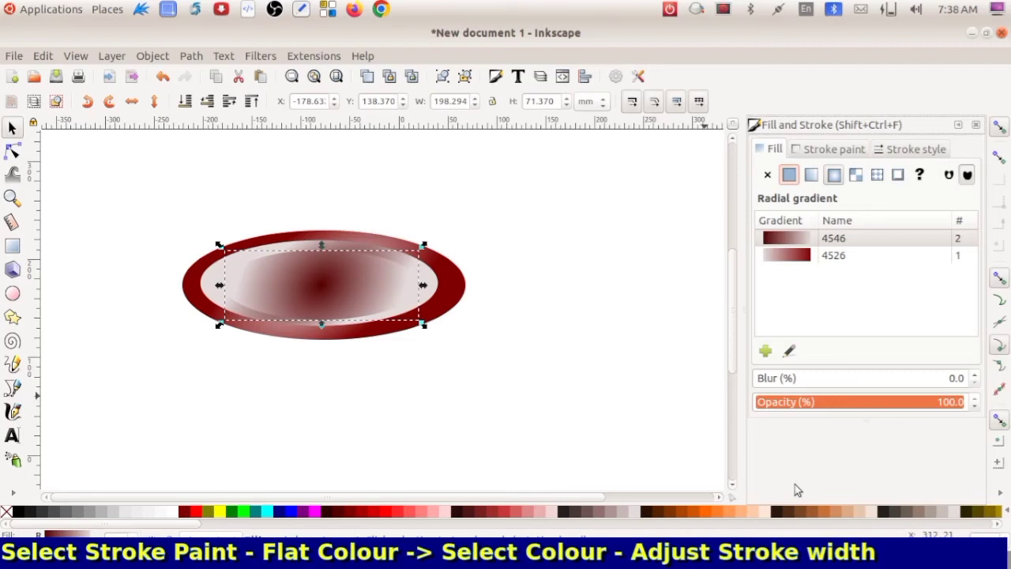
pyautogui.moveTo(335, 278)
pyautogui.mouseDown()
pyautogui.moveTo(348, 278)
pyautogui.moveTo(325, 278)
pyautogui.mouseUp()
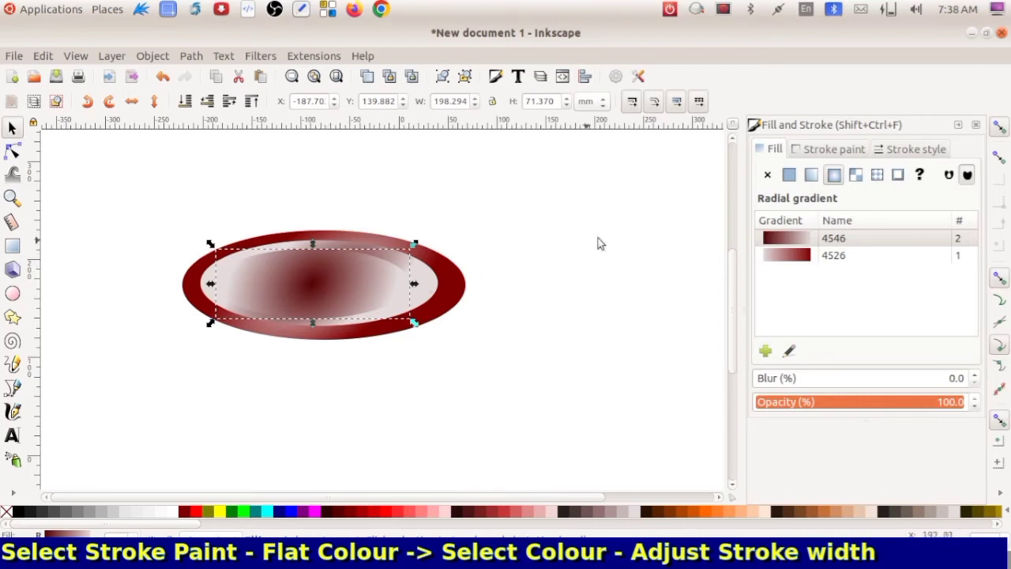
# - Give the innermost ellipse a flat colour stroke with a width of 1.575 mm
pyautogui.click(834, 150)
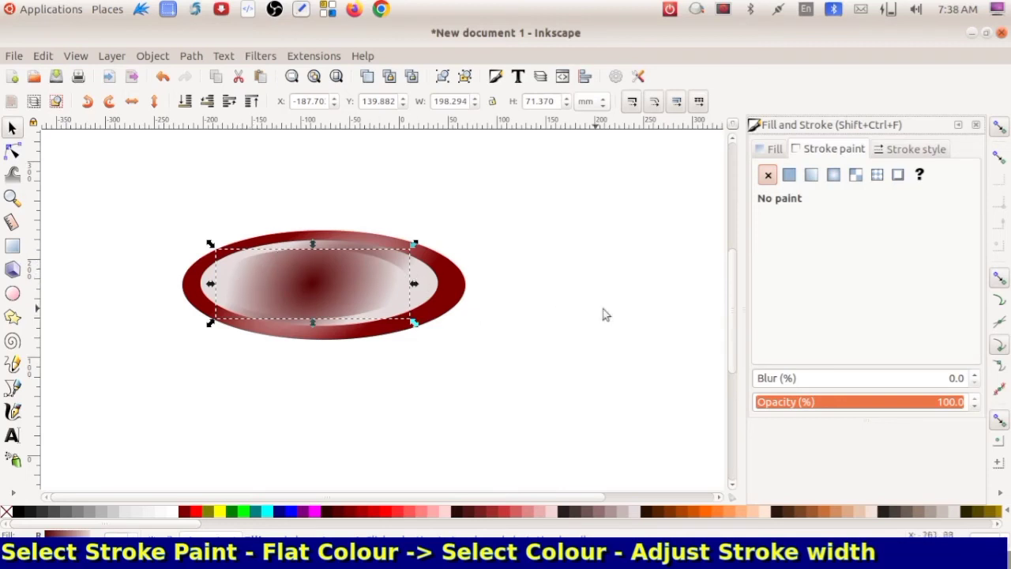
pyautogui.click(788, 175)
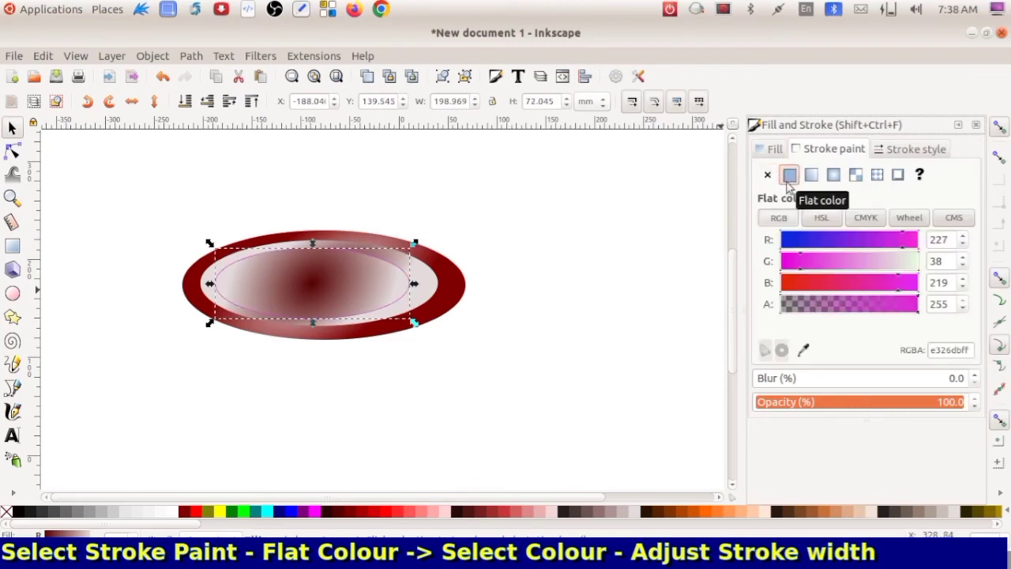
pyautogui.click(903, 154)
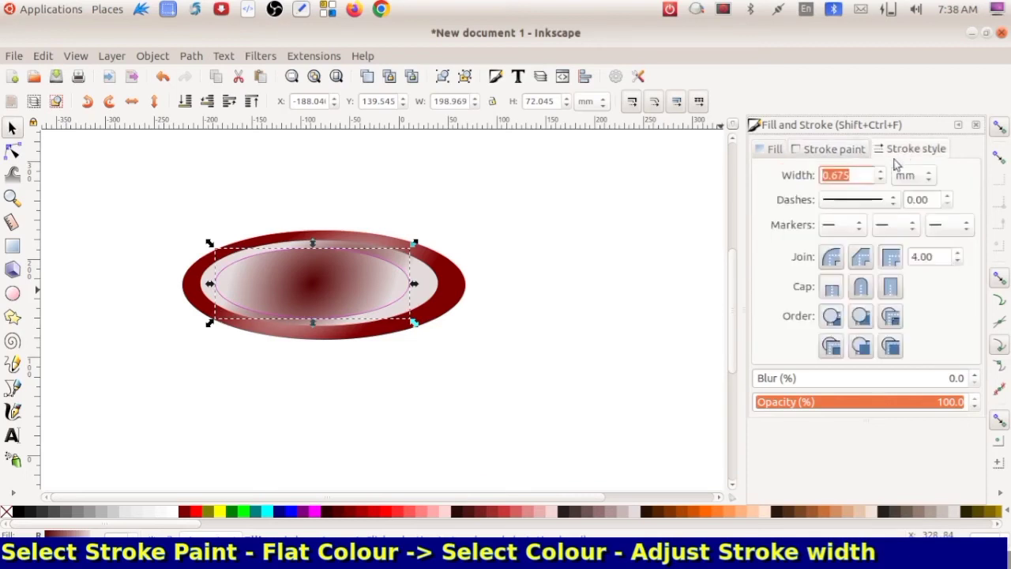
pyautogui.click(879, 170)
pyautogui.click(878, 170)
pyautogui.click(878, 170)
pyautogui.click(878, 170)
pyautogui.click(878, 171)
pyautogui.click(878, 171)
pyautogui.click(878, 170)
pyautogui.click(878, 170)
pyautogui.click(878, 171)
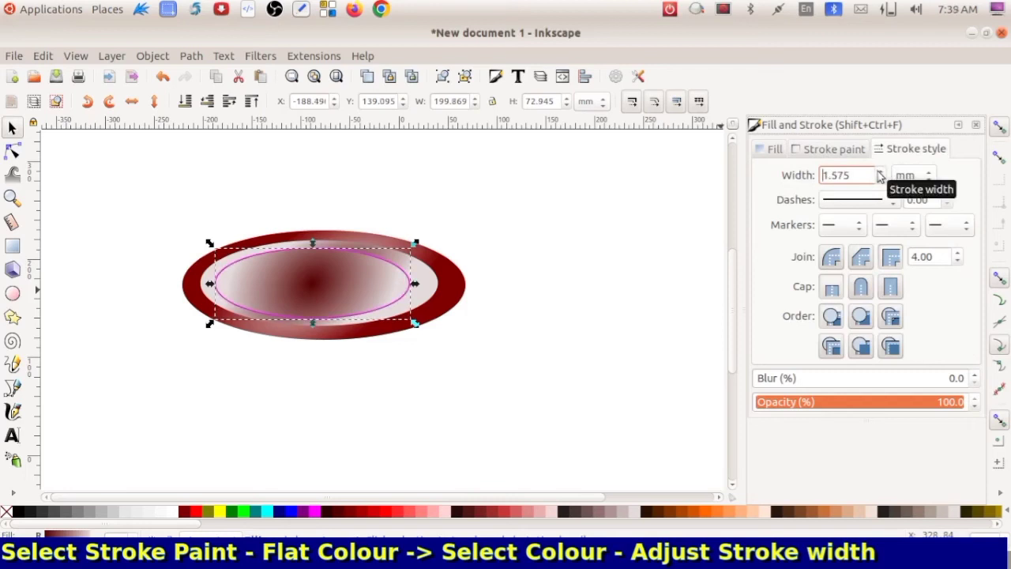
# - Try the stroke colour #732621 on the innermost ellipse and undo the colour change
pyautogui.click(838, 150)
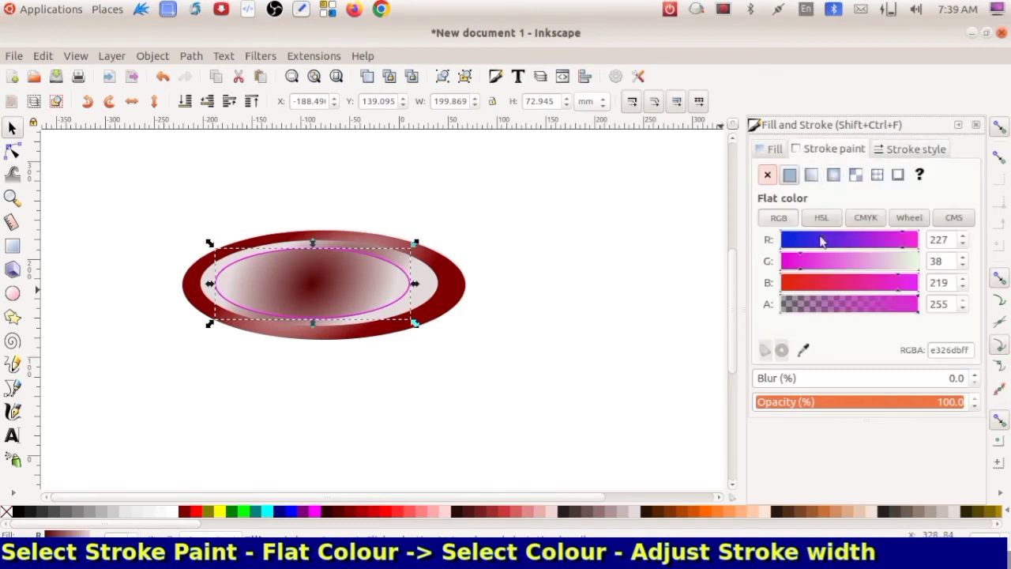
pyautogui.click(799, 283)
pyautogui.moveTo(834, 242); pyautogui.dragTo(844, 248)
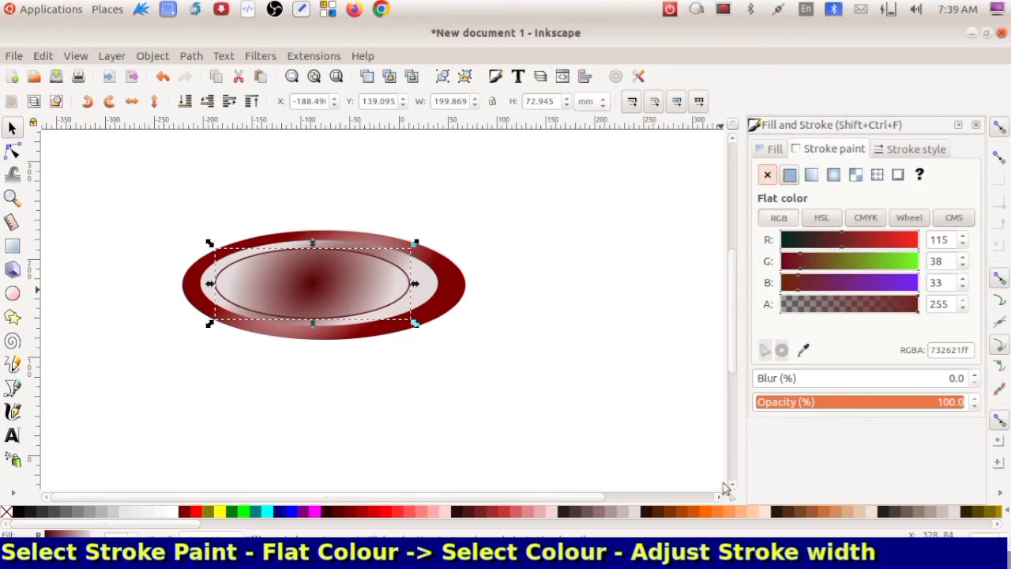
pyautogui.hotkey('ctrl', 'z')
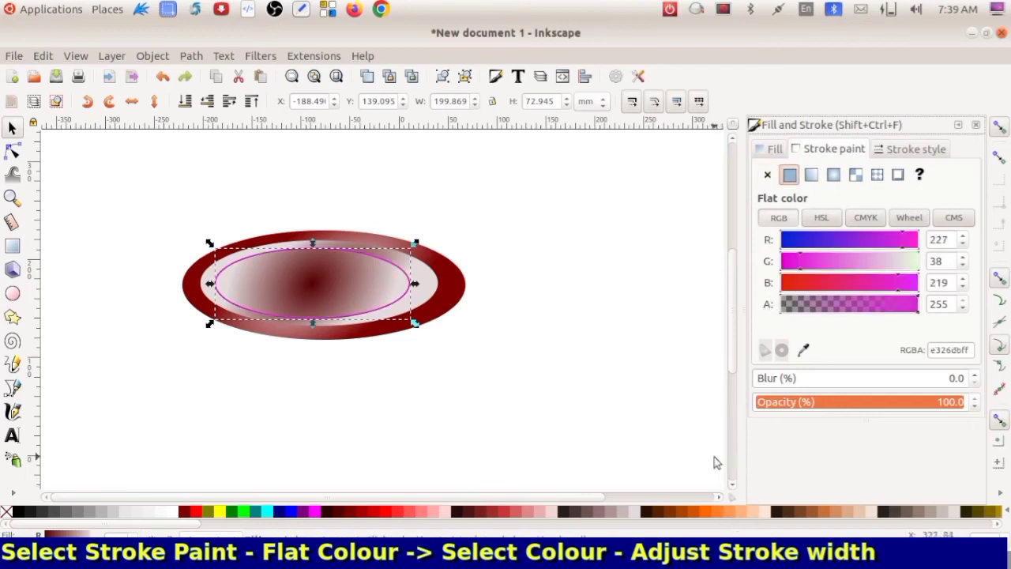
# - Set the innermost ellipse's stroke colour to dark brown #2b1100
pyautogui.click(652, 512)
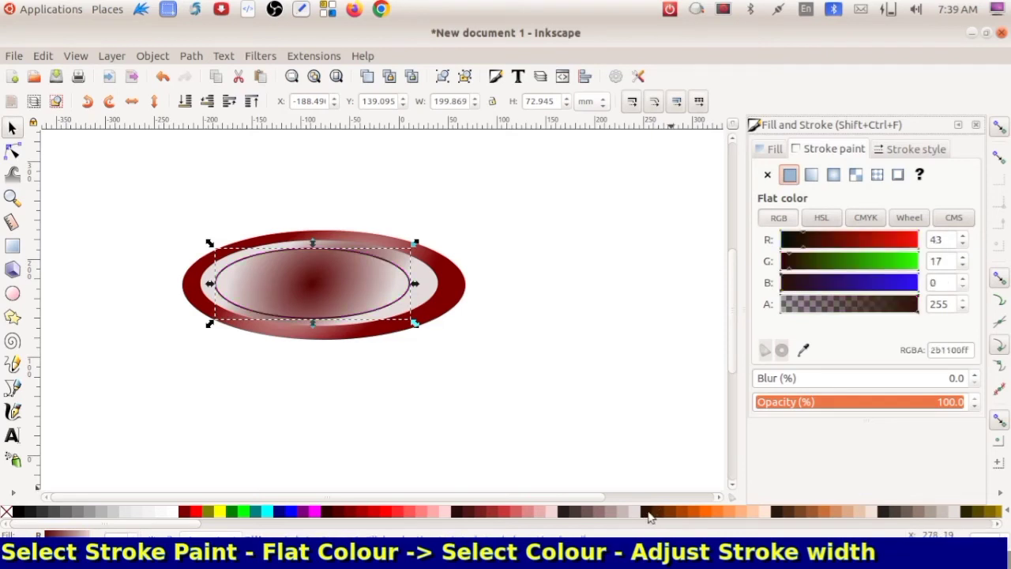
# - Try dark red #800000 and blue #0000ff as the stroke colour of the innermost ellipse
pyautogui.click(352, 514)
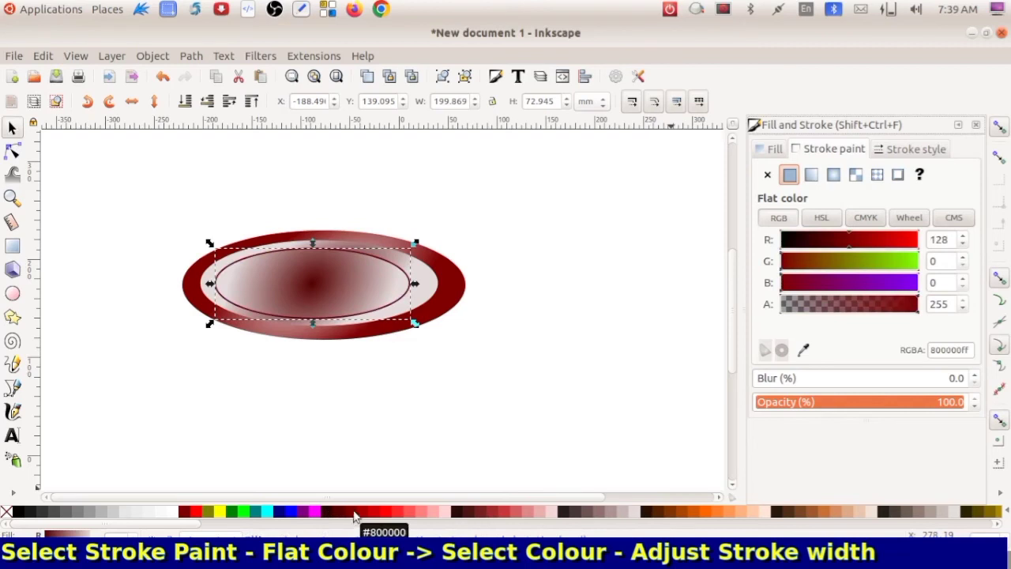
pyautogui.click(292, 513)
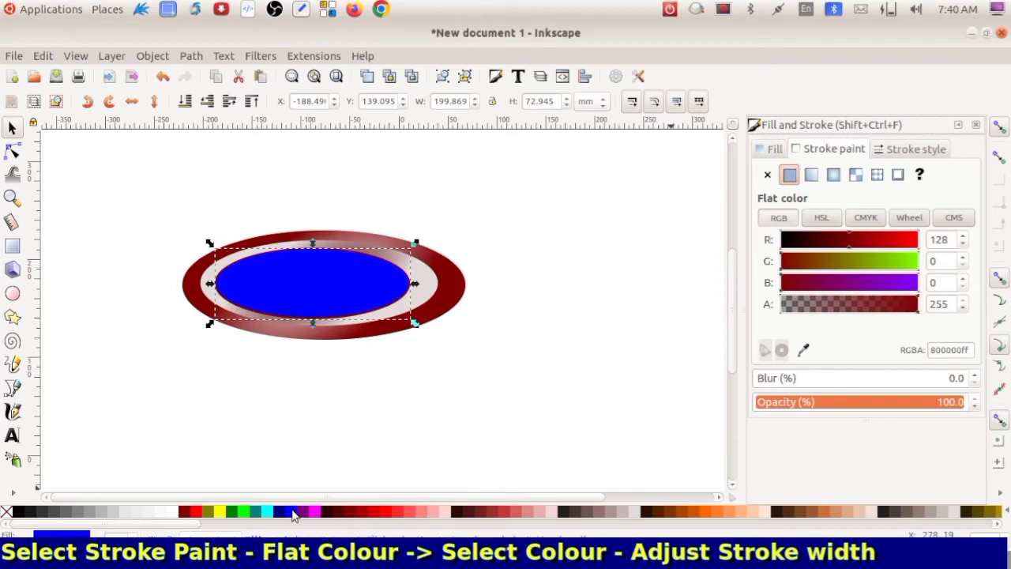
pyautogui.hotkey('ctrl', 'z')
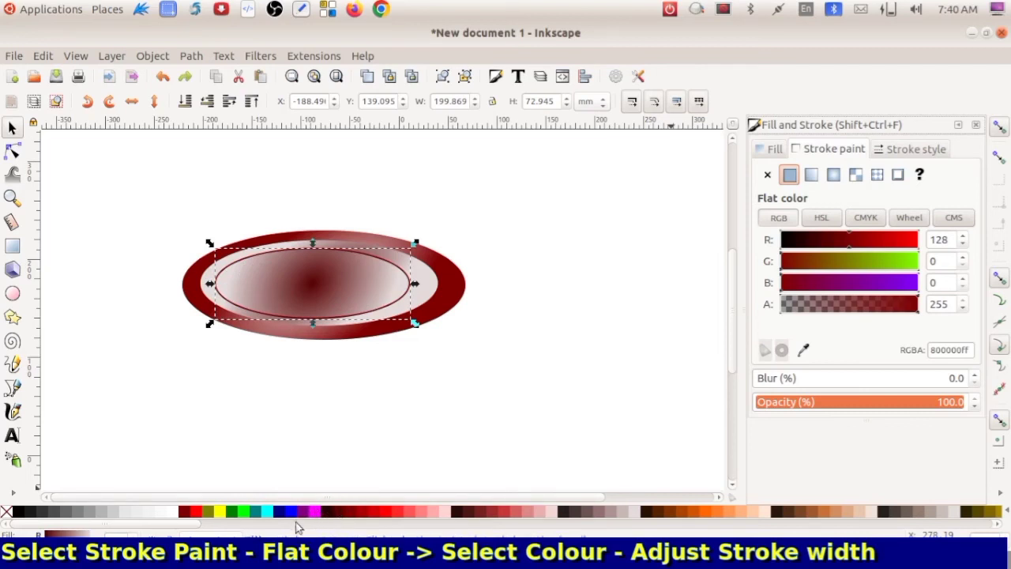
pyautogui.keyDown('shift'); pyautogui.click(297, 512); pyautogui.keyUp('shift')
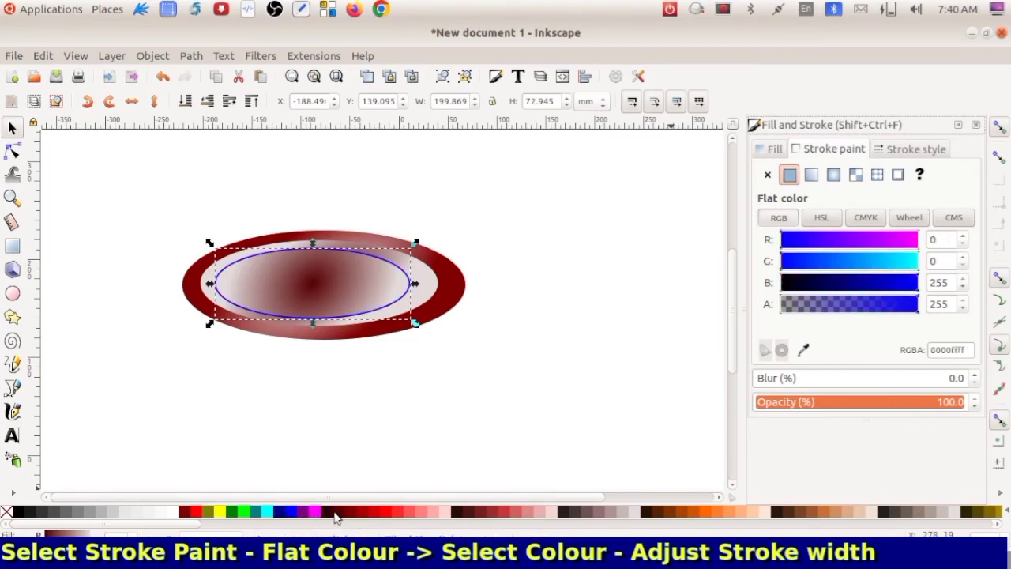
# - Set the innermost ellipse's stroke to dark red #550000, darken it to #390000 by reducing red to 57, and deselect the ellipse
pyautogui.keyDown('shift'); pyautogui.click(334, 513); pyautogui.keyUp('shift')
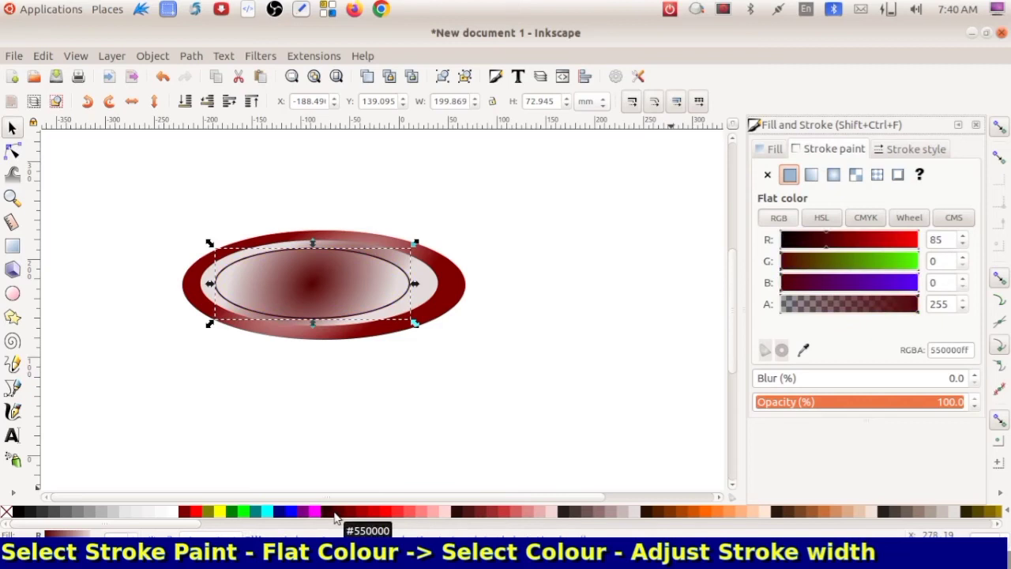
pyautogui.moveTo(819, 241)
pyautogui.mouseDown()
pyautogui.moveTo(828, 243)
pyautogui.moveTo(811, 243)
pyautogui.mouseUp()
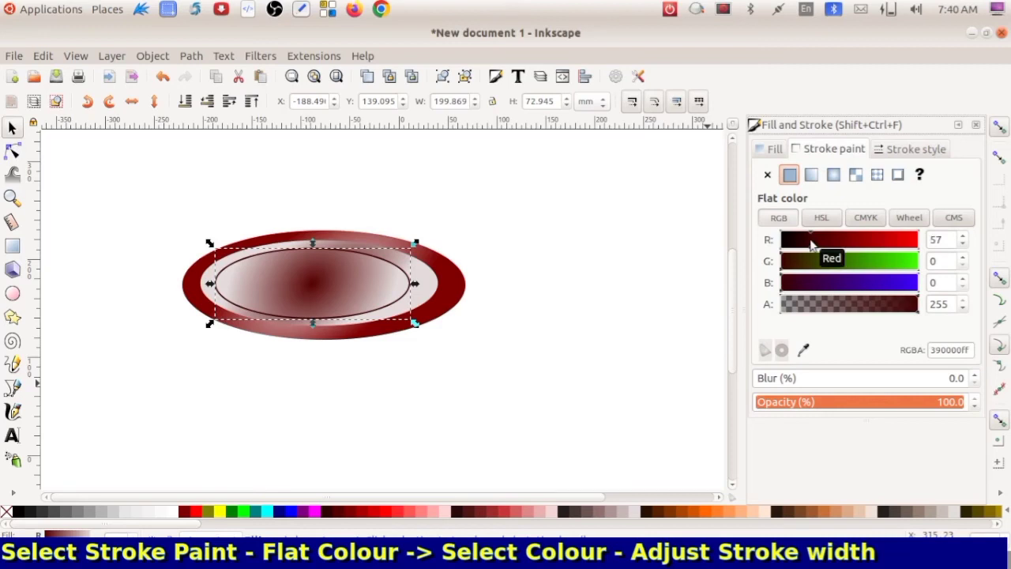
pyautogui.click(714, 255)
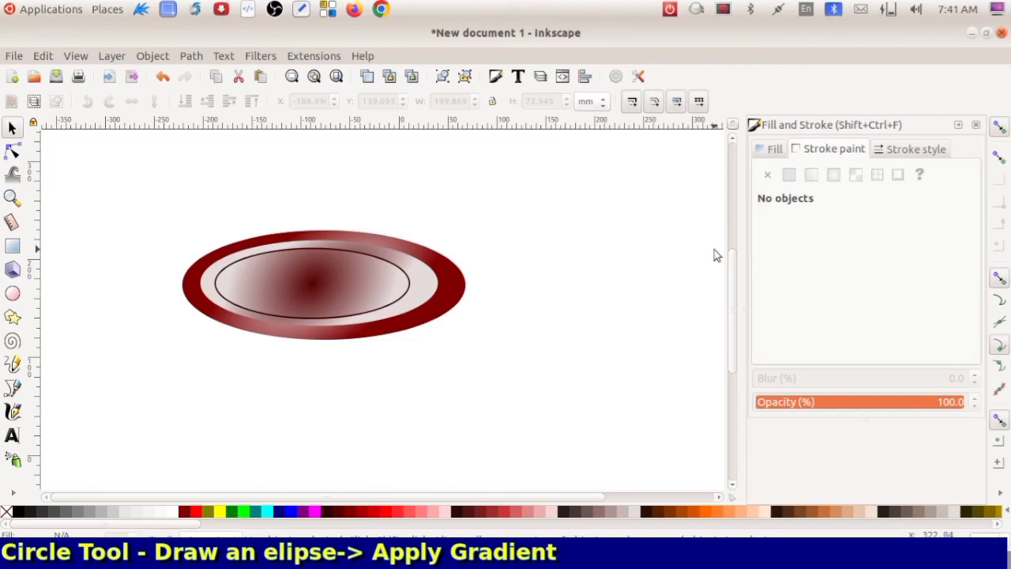
# - Draw an ellipse about 123 mm by 37 mm just below the plate, with no stroke and a pink-to-dark-red radial gradient fill
pyautogui.click(12, 297)
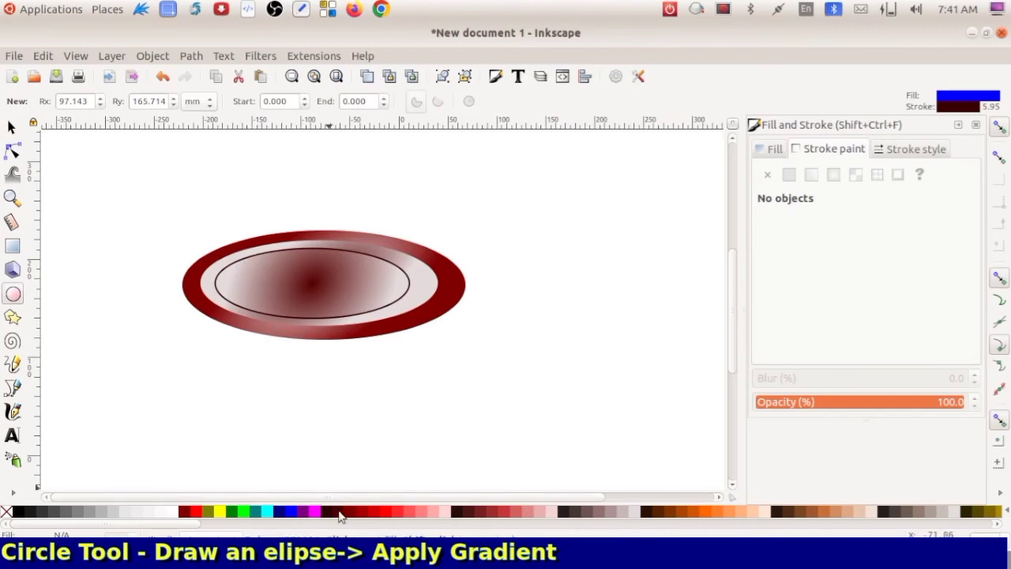
pyautogui.moveTo(248, 338)
pyautogui.mouseDown()
pyautogui.moveTo(276, 358)
pyautogui.moveTo(370, 377)
pyautogui.mouseUp()
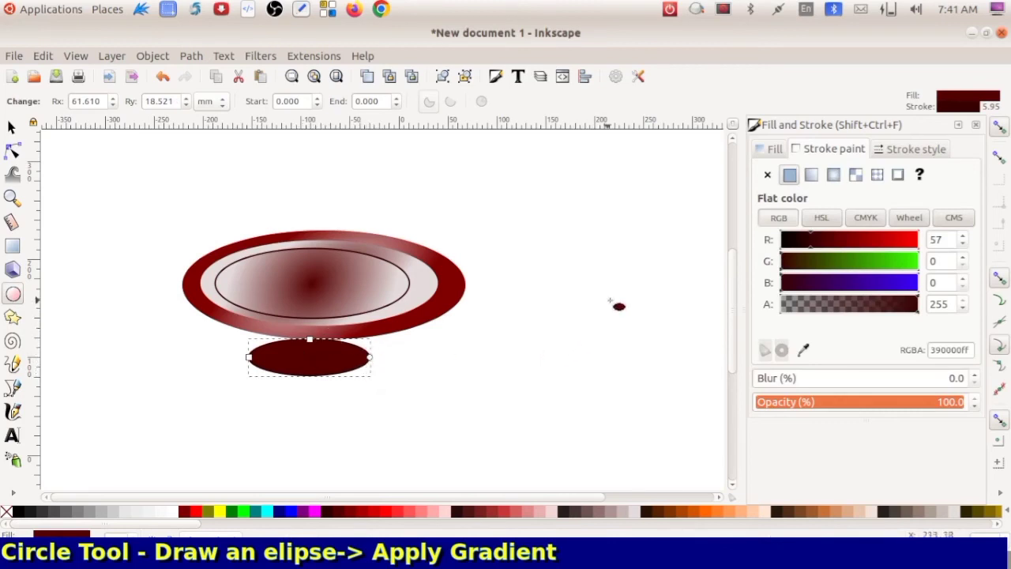
pyautogui.click(768, 175)
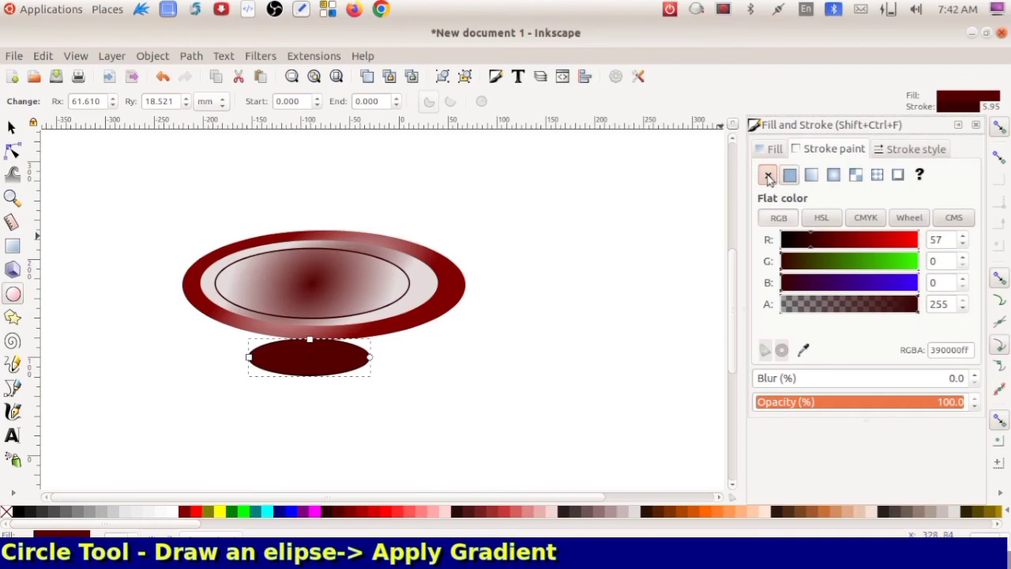
pyautogui.click(768, 175)
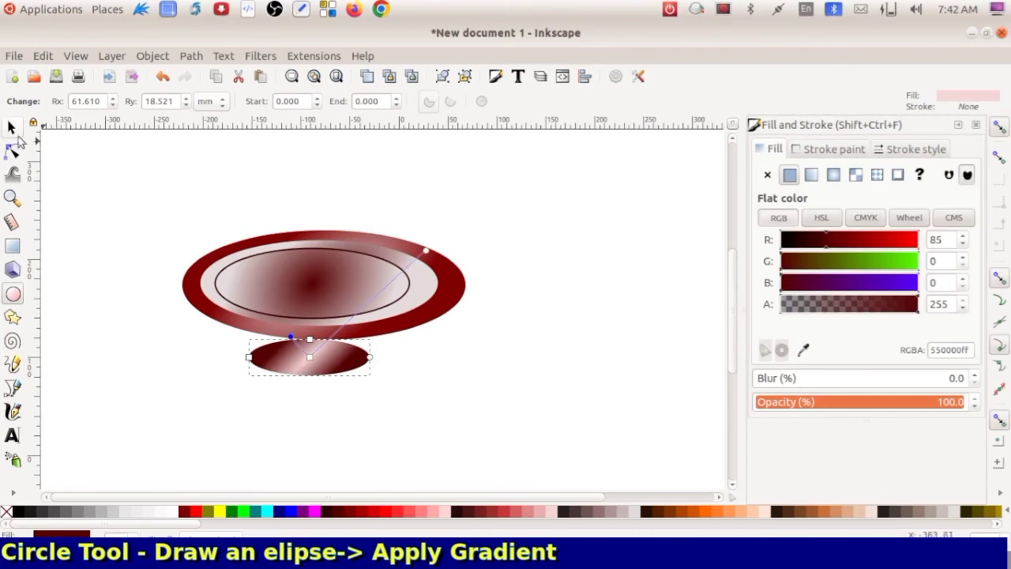
# - Move the small gradient ellipse slightly clear of the plate's lower edge and lower it to the bottom of the stack
pyautogui.click(12, 128)
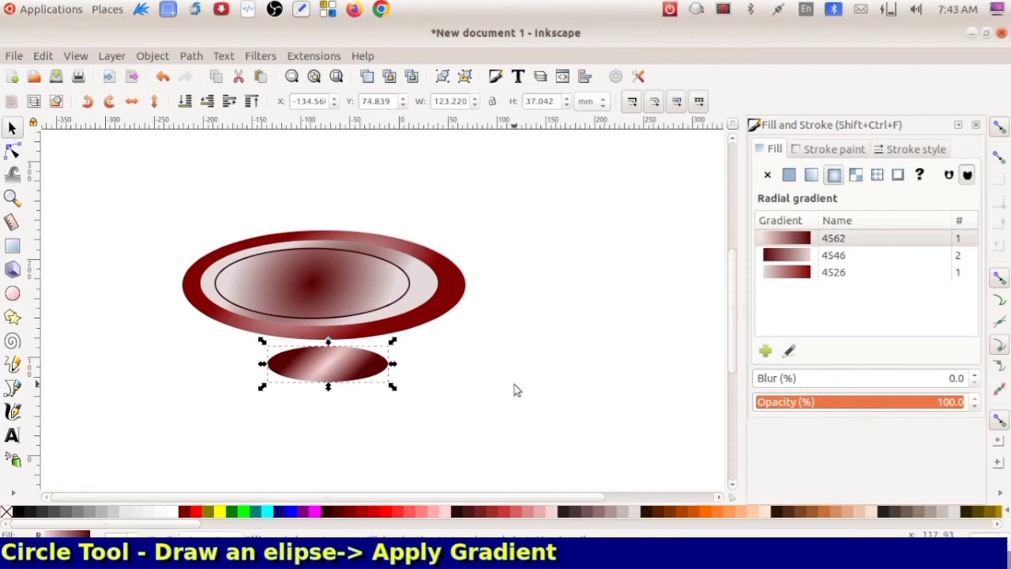
pyautogui.moveTo(329, 373)
pyautogui.mouseDown()
pyautogui.moveTo(310, 355)
pyautogui.moveTo(306, 343)
pyautogui.moveTo(334, 372)
pyautogui.moveTo(321, 371)
pyautogui.moveTo(312, 330)
pyautogui.moveTo(323, 379)
pyautogui.moveTo(312, 355)
pyautogui.moveTo(321, 343)
pyautogui.moveTo(321, 365)
pyautogui.moveTo(318, 341)
pyautogui.moveTo(337, 395)
pyautogui.moveTo(325, 368)
pyautogui.mouseUp()
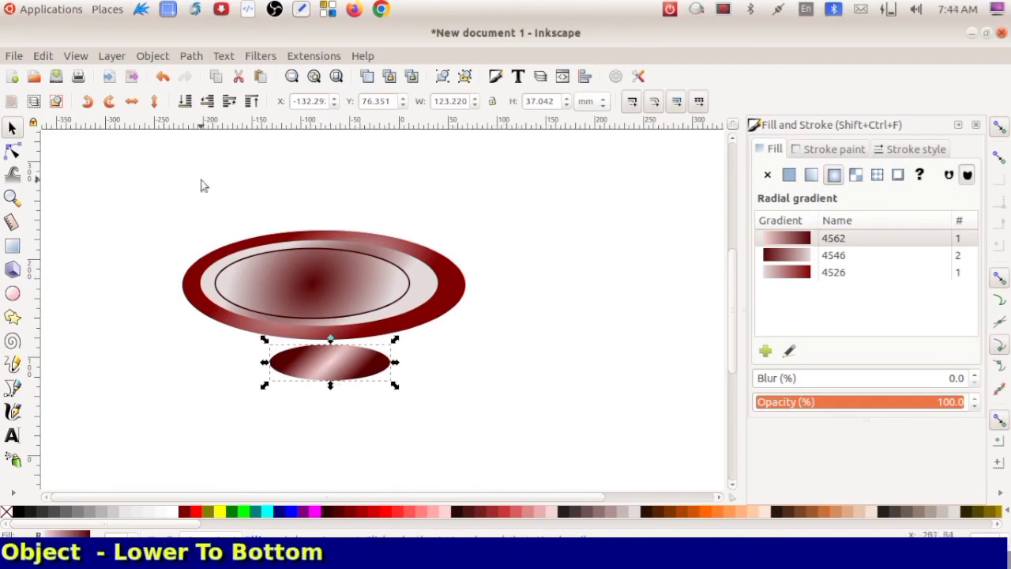
pyautogui.moveTo(327, 361)
pyautogui.mouseDown()
pyautogui.moveTo(344, 382)
pyautogui.moveTo(330, 369)
pyautogui.mouseUp()
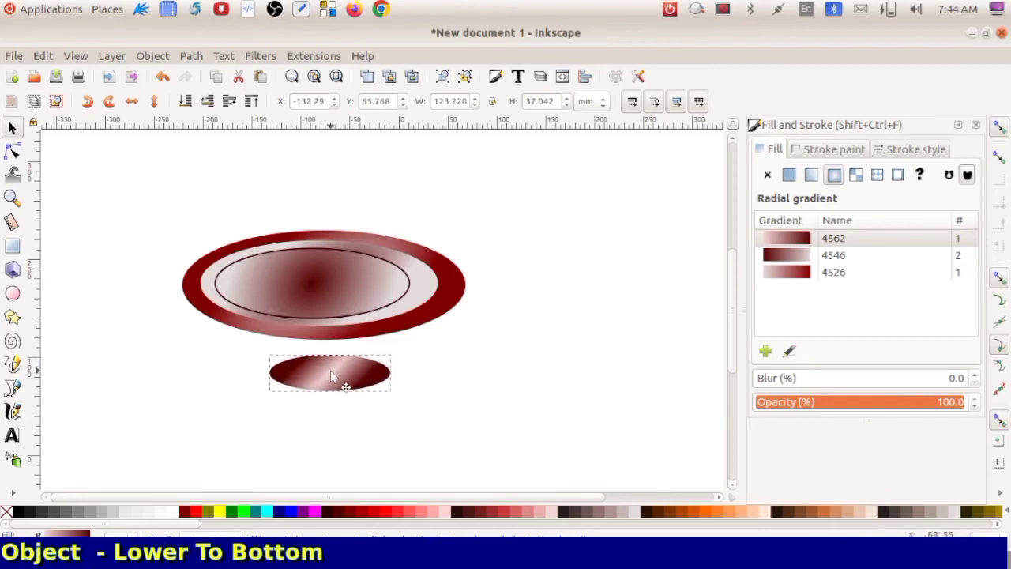
pyautogui.click(151, 56)
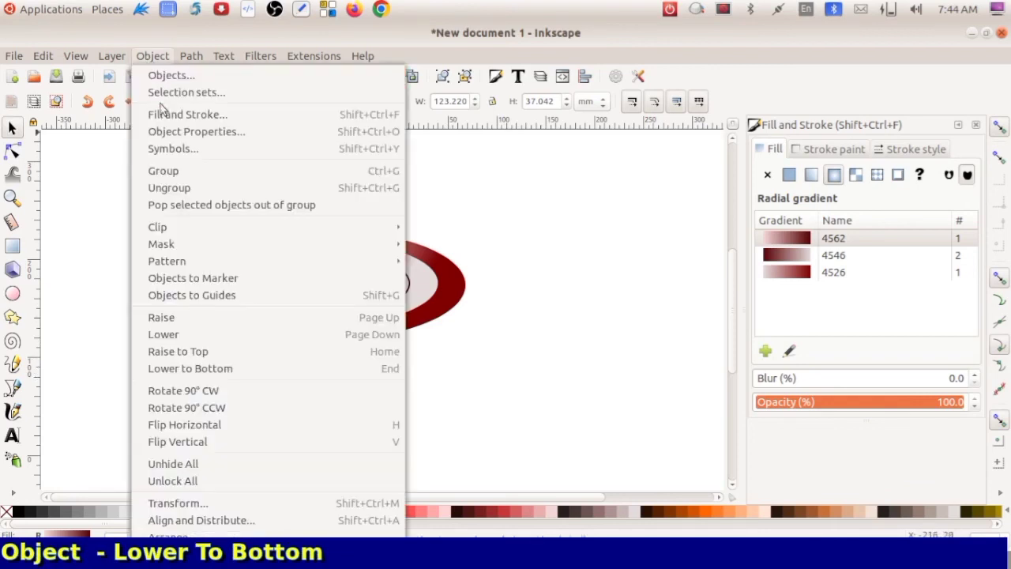
pyautogui.click(211, 369)
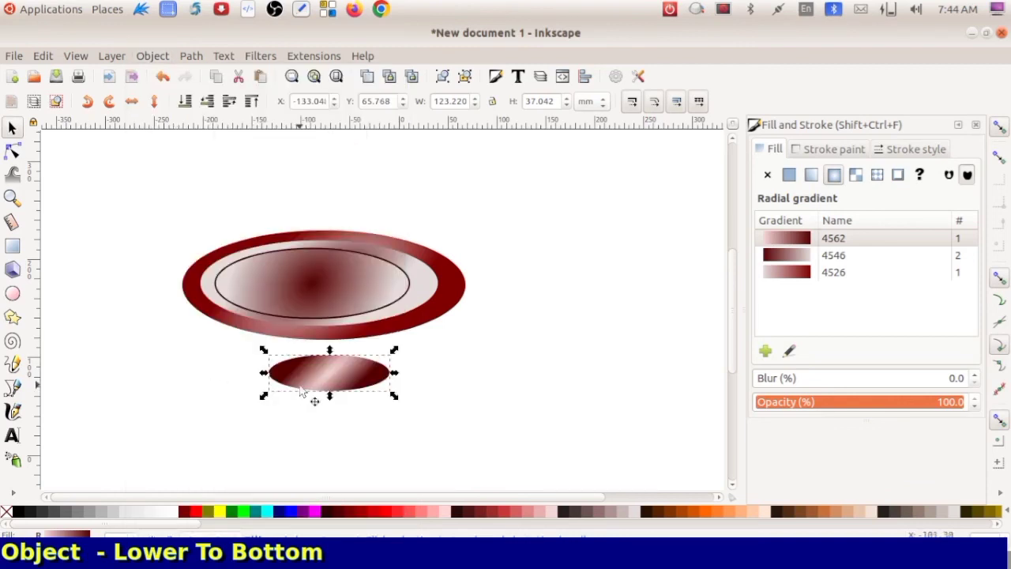
# - Place the small ellipse centrally behind the plate's lower edge as its base, and shift the outer ellipse slightly left
pyautogui.moveTo(324, 371); pyautogui.dragTo(311, 337)
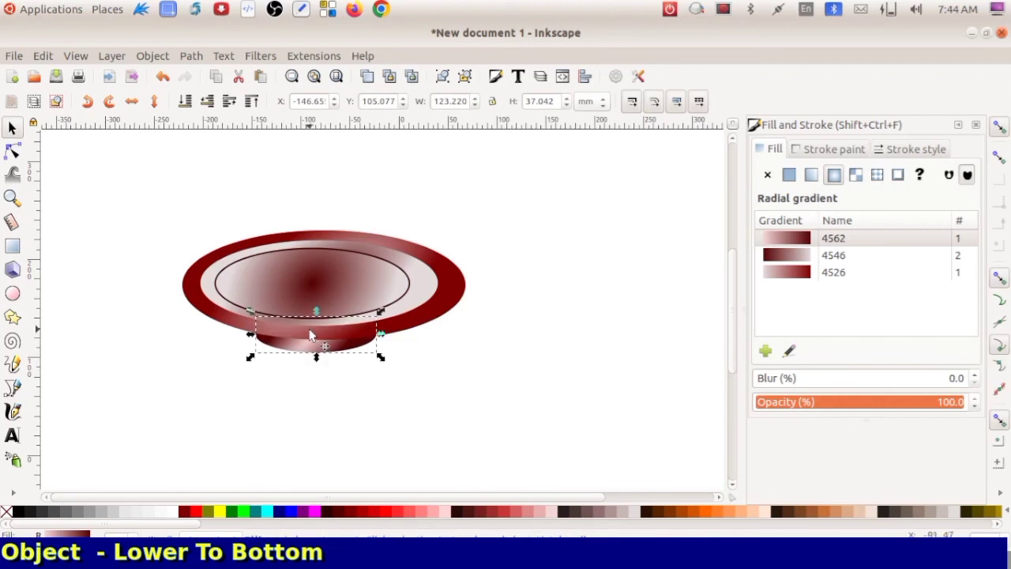
pyautogui.press('Escape')
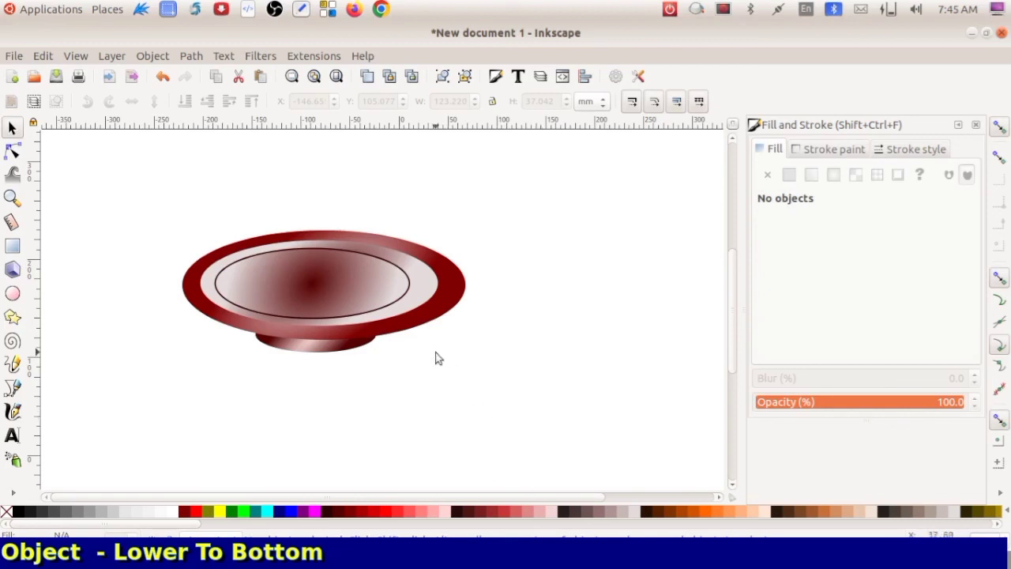
pyautogui.moveTo(343, 346)
pyautogui.mouseDown()
pyautogui.moveTo(372, 352)
pyautogui.moveTo(338, 344)
pyautogui.moveTo(357, 351)
pyautogui.moveTo(345, 345)
pyautogui.moveTo(371, 387)
pyautogui.moveTo(328, 353)
pyautogui.moveTo(339, 363)
pyautogui.mouseUp()
pyautogui.click(349, 386)
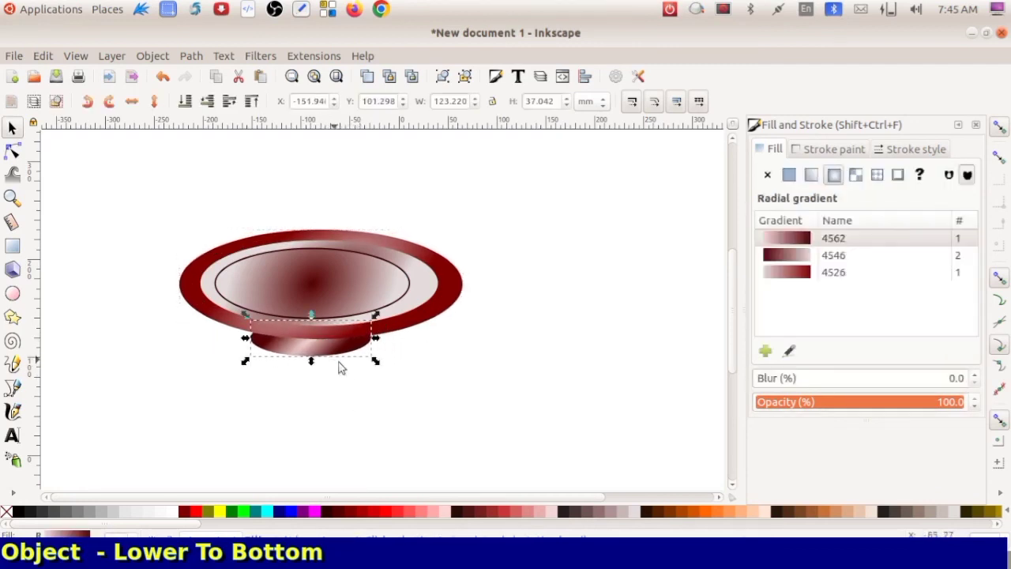
pyautogui.click(414, 402)
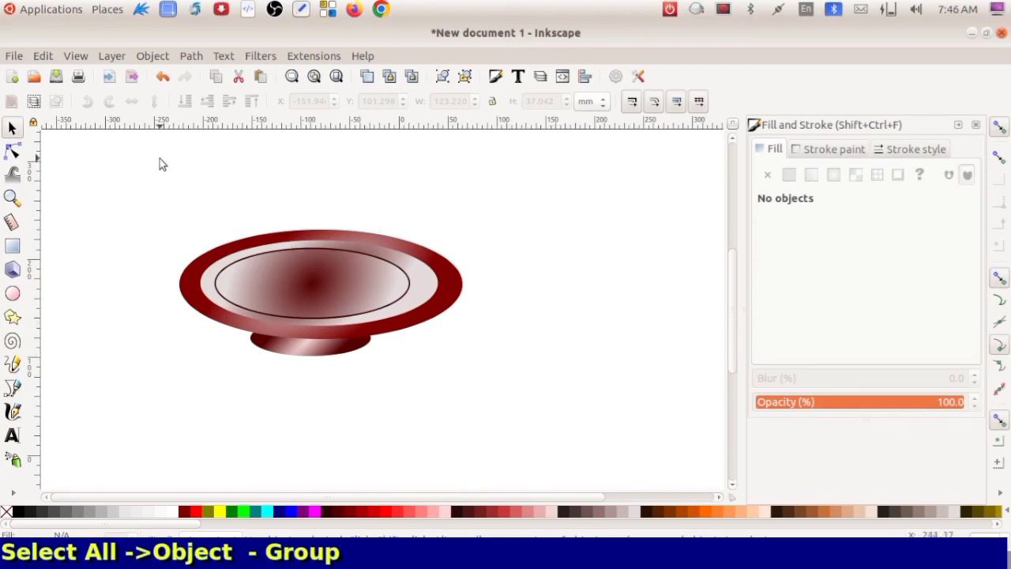
# - Group all the plate's ellipses with the base and move the group slightly up and to the right
pyautogui.moveTo(155, 155)
pyautogui.mouseDown()
pyautogui.moveTo(196, 281)
pyautogui.moveTo(257, 341)
pyautogui.moveTo(519, 421)
pyautogui.mouseUp()
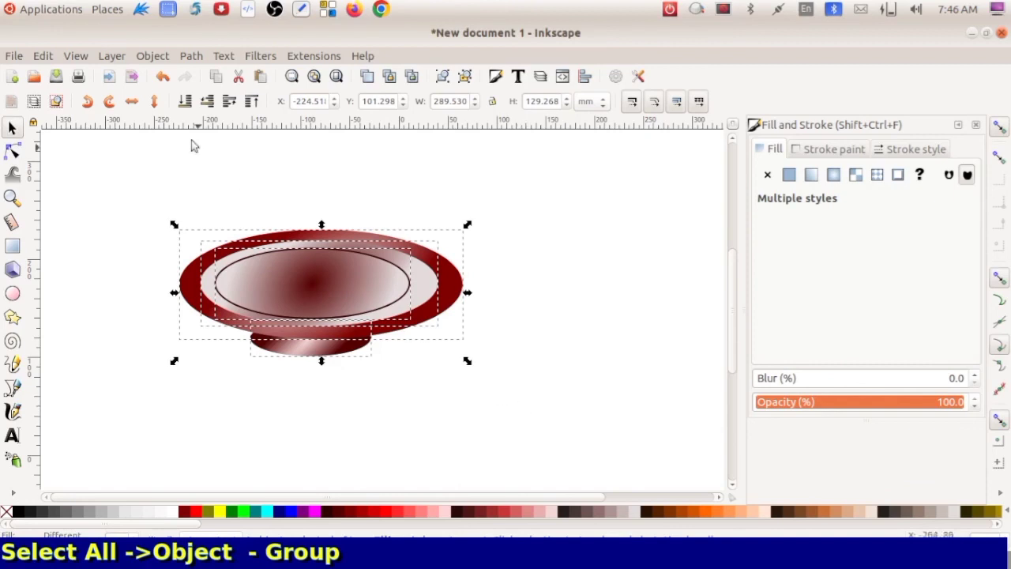
pyautogui.click(155, 59)
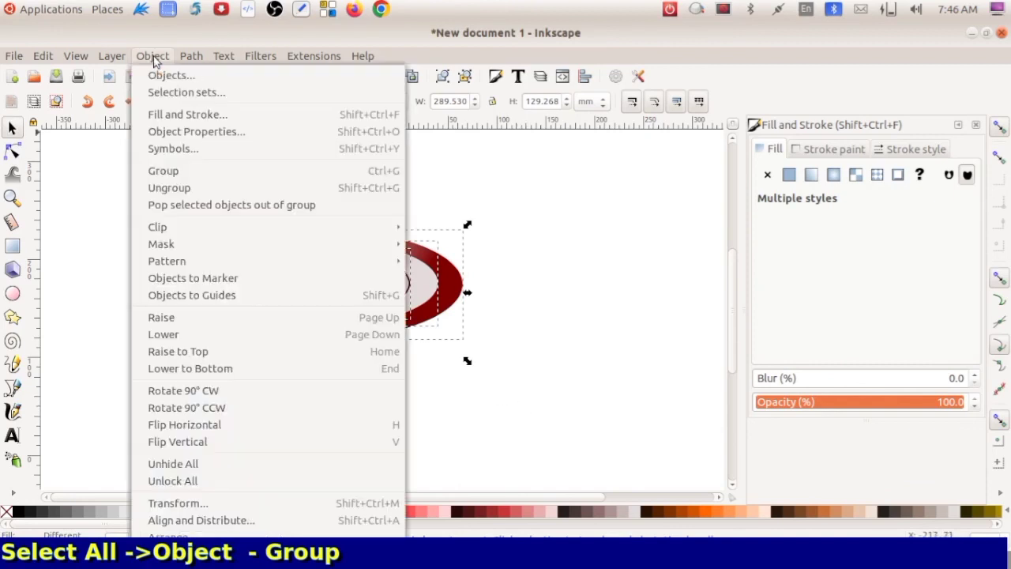
pyautogui.click(188, 169)
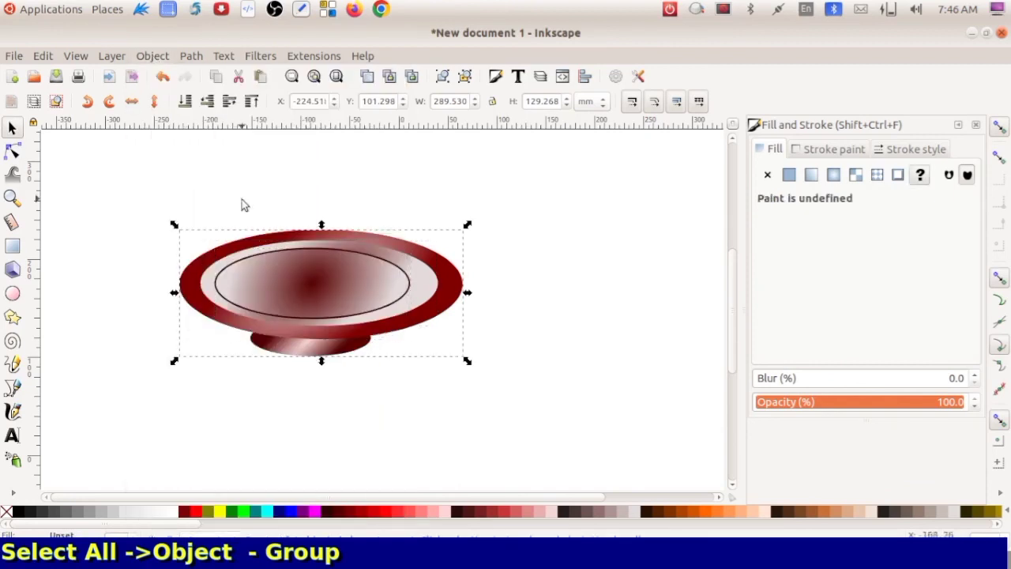
pyautogui.moveTo(329, 272)
pyautogui.mouseDown()
pyautogui.moveTo(365, 275)
pyautogui.moveTo(348, 261)
pyautogui.mouseUp()
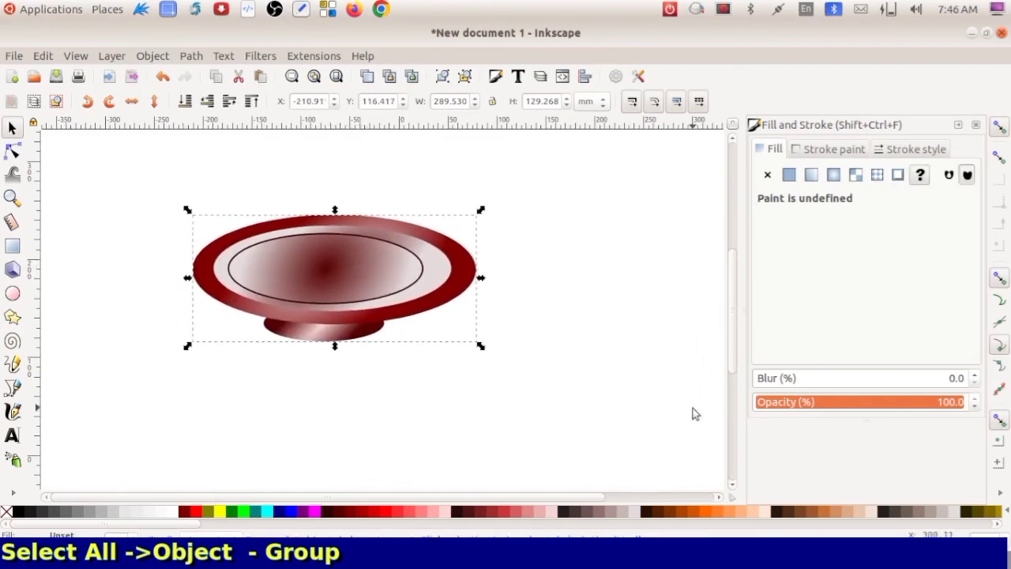